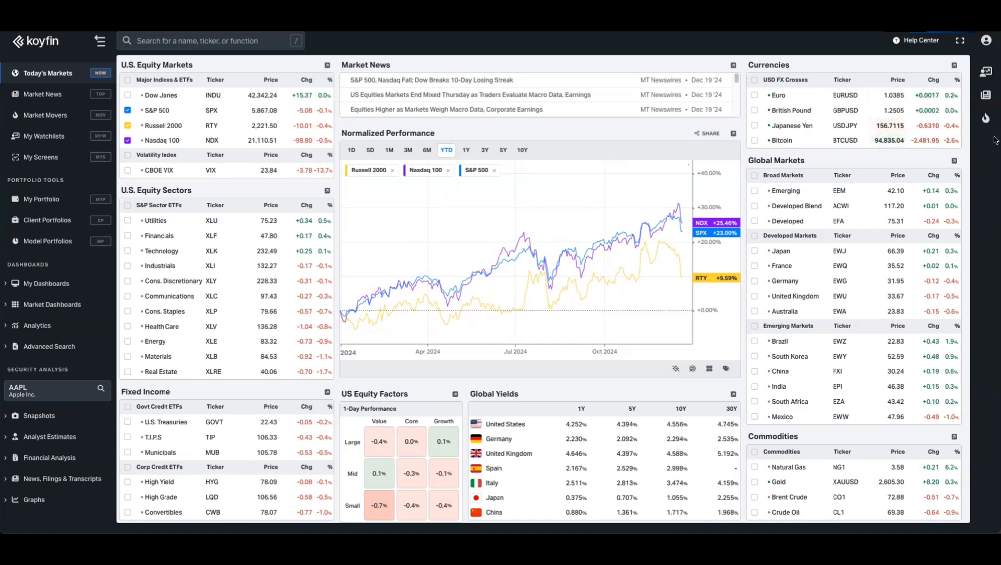
Open the account's My Data page to view the custom data section.
left_click(982, 44)
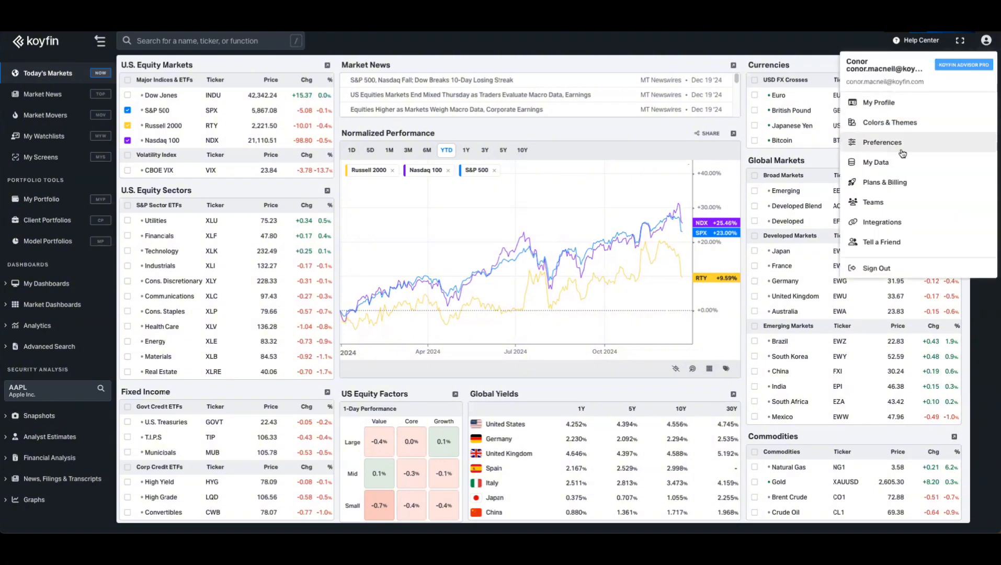
left_click(882, 163)
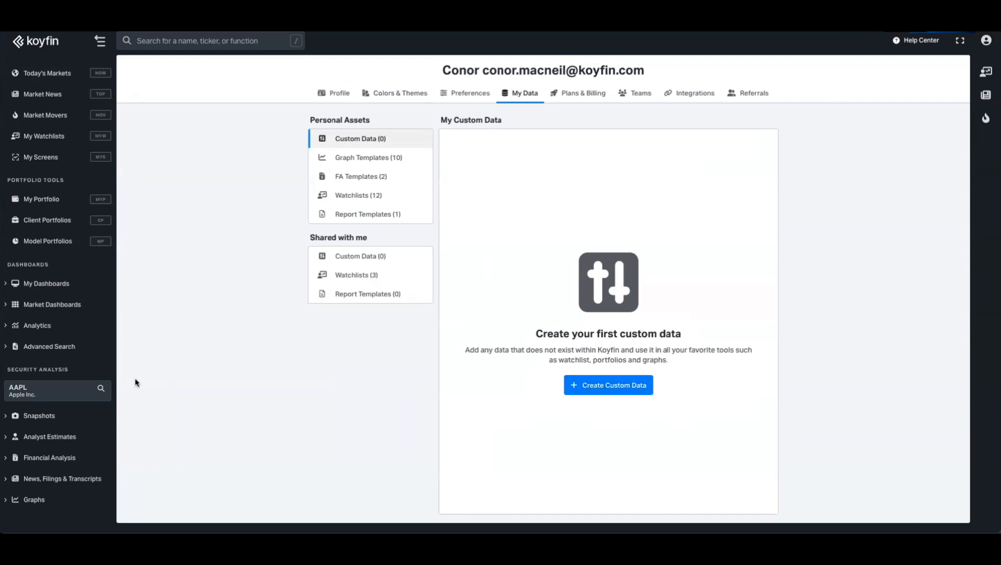
Open the custom data creation form from the Custom category of the security analysis search, and close it without creating anything.
left_click(60, 395)
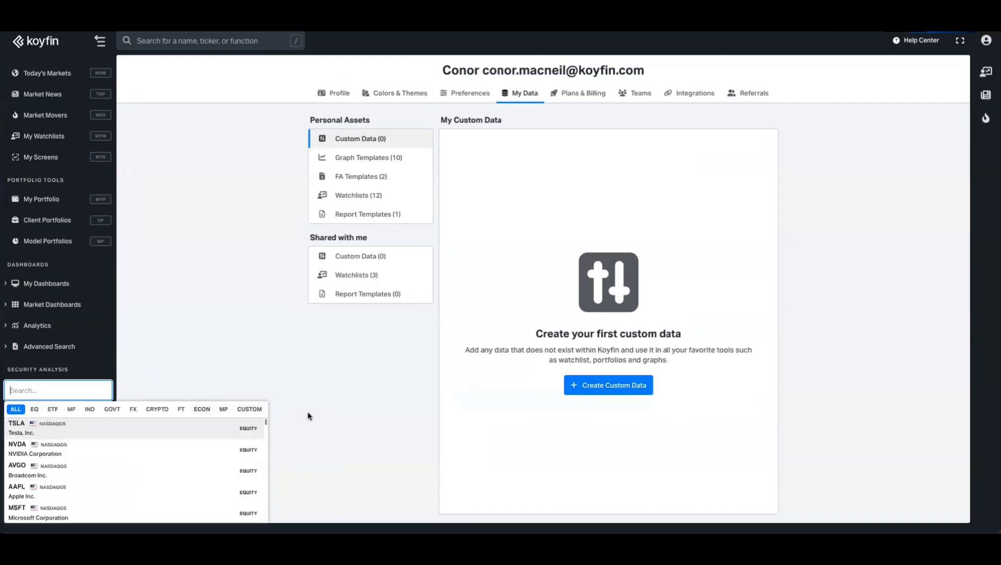
left_click(255, 413)
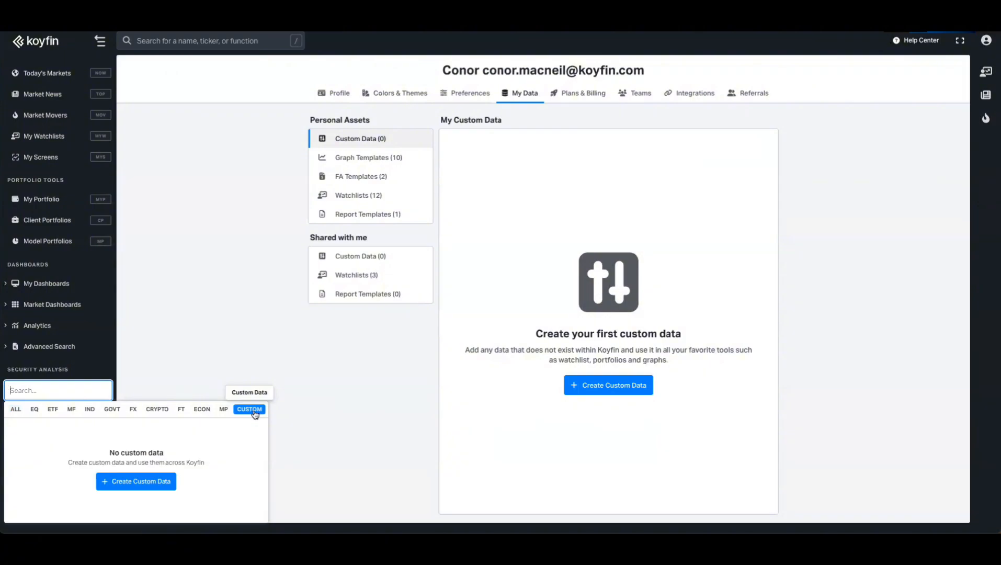
left_click(144, 480)
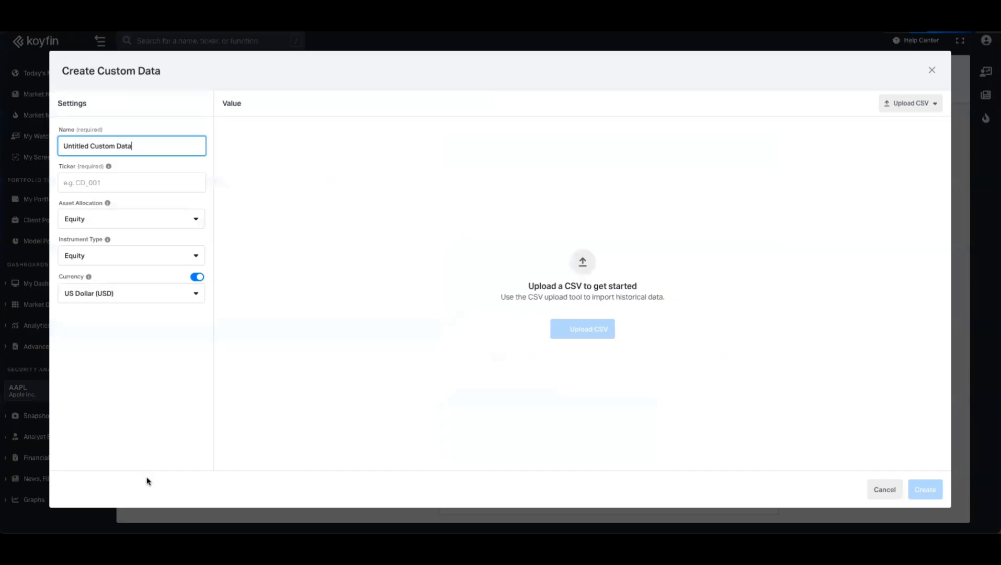
left_click(930, 70)
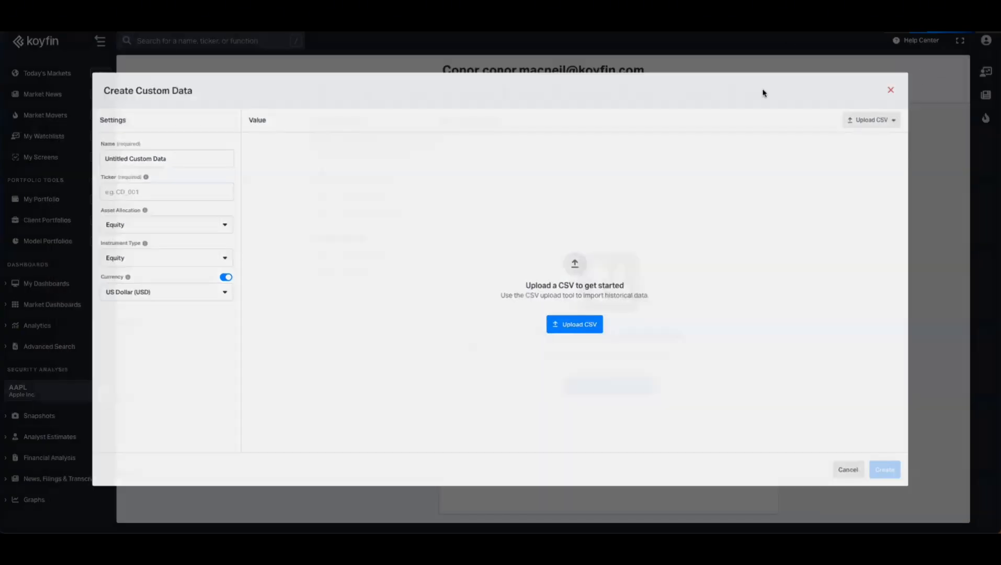
In My Watchlists, open the custom data creation form from the Custom category while adding a ticker to the Portfolio watchlist.
left_click(58, 137)
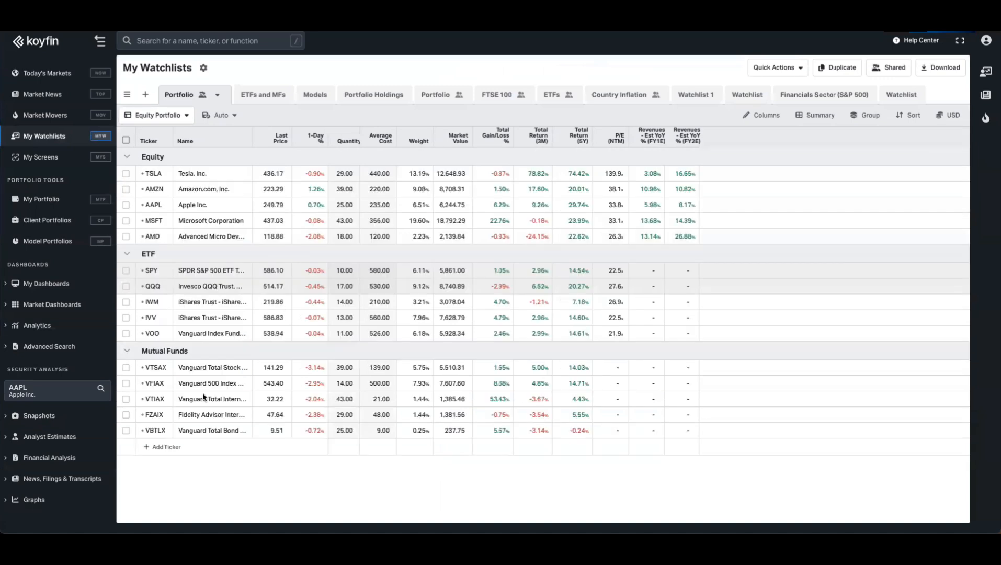
left_click(157, 449)
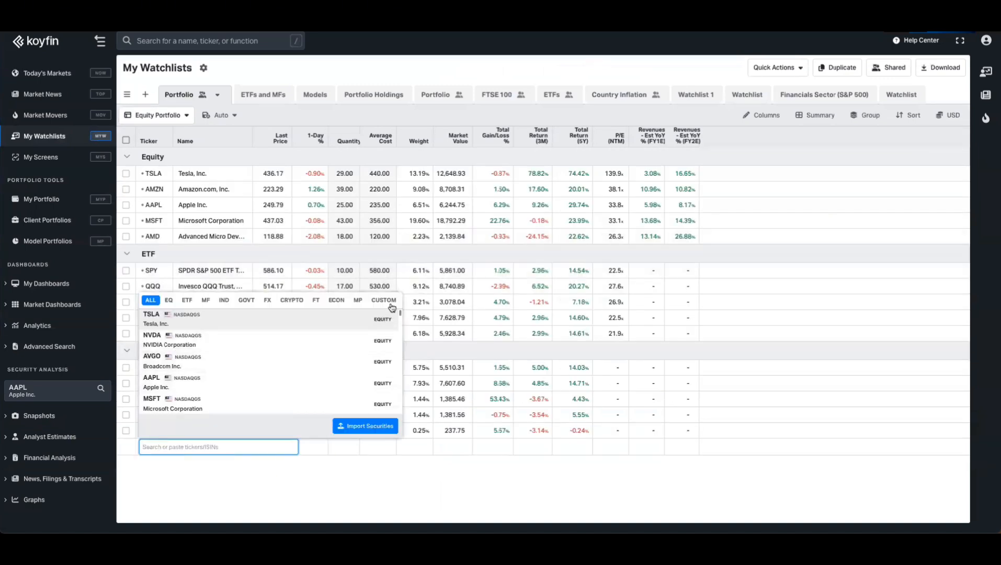
left_click(383, 323)
left_click(281, 401)
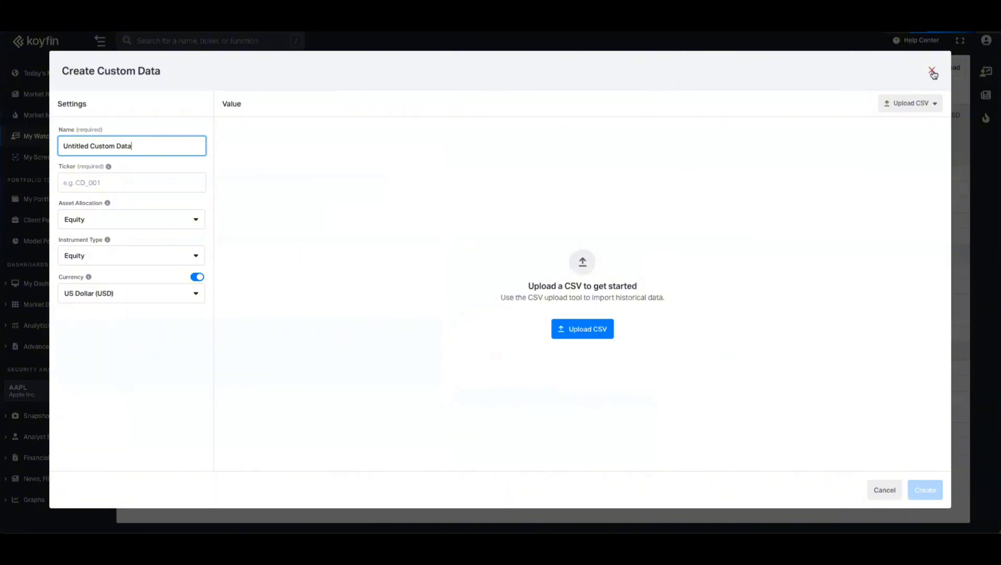
Return to the account's My Data page and start creating a custom data entry.
left_click(986, 41)
left_click(986, 40)
left_click(858, 162)
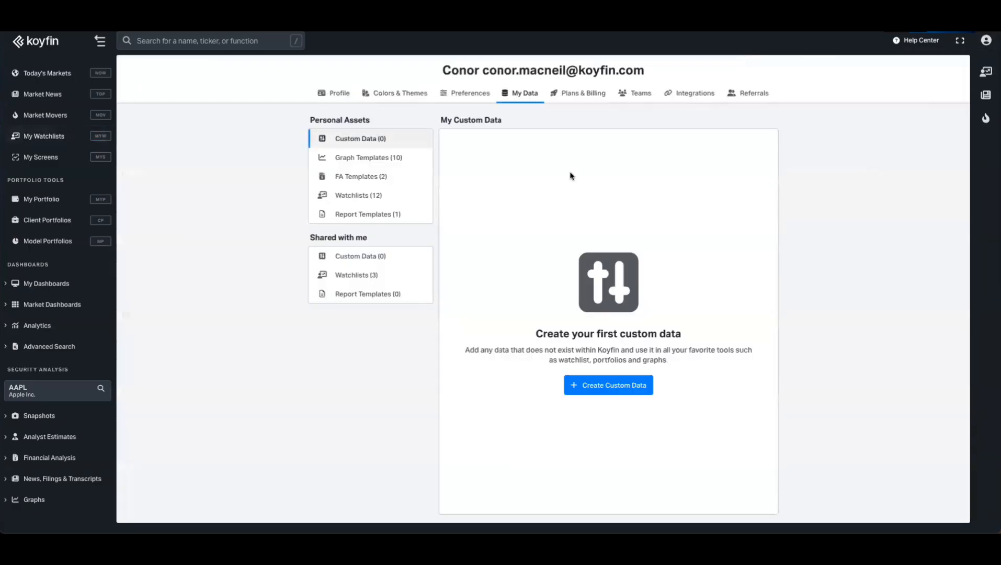
left_click(612, 384)
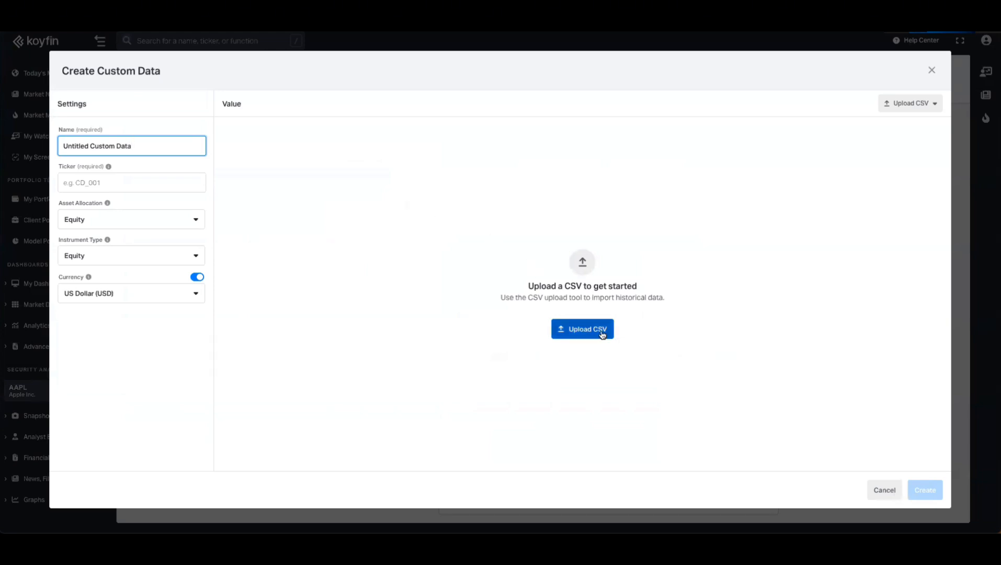
Upload the CSV of dates and close prices, using row 1 as the header row.
left_click(900, 104)
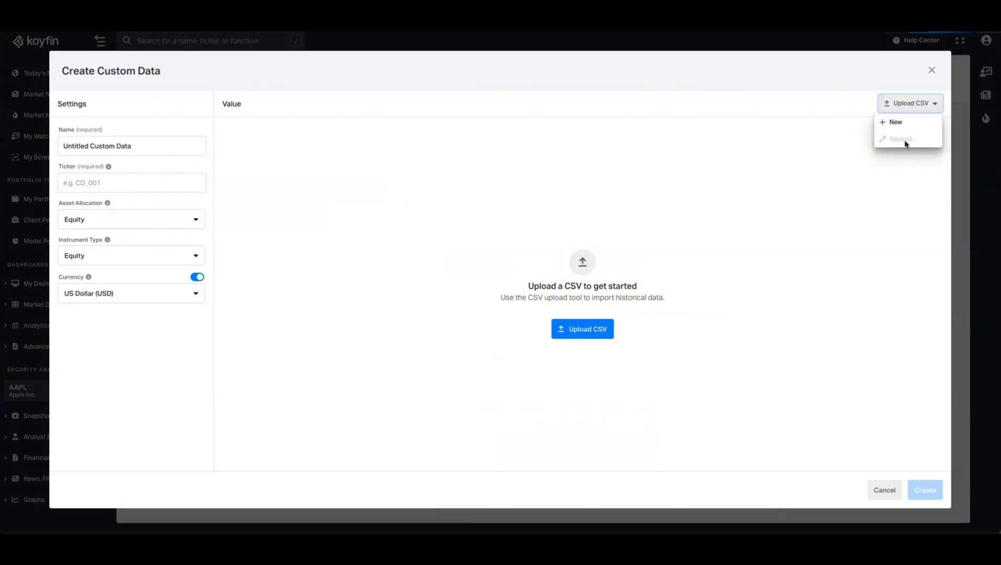
left_click(845, 107)
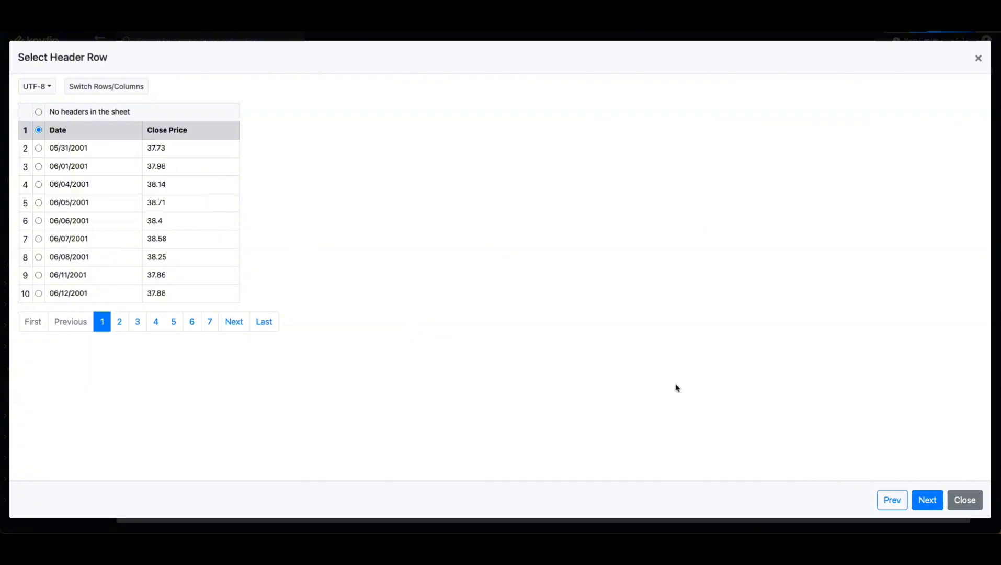
left_click(928, 501)
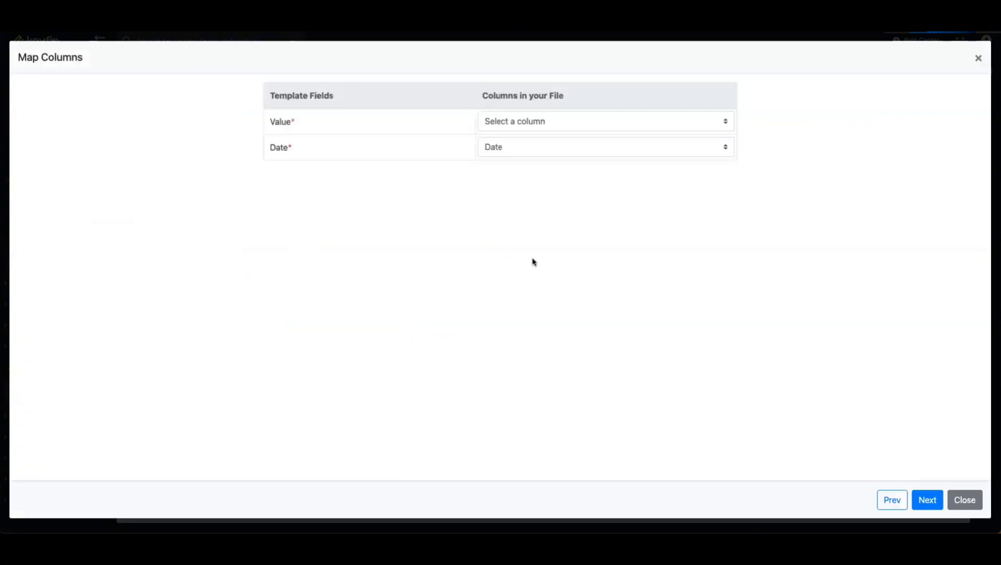
Map the Value field to the Close Price column, keep Date mapped to Date, and submit the verified data.
left_click(480, 148)
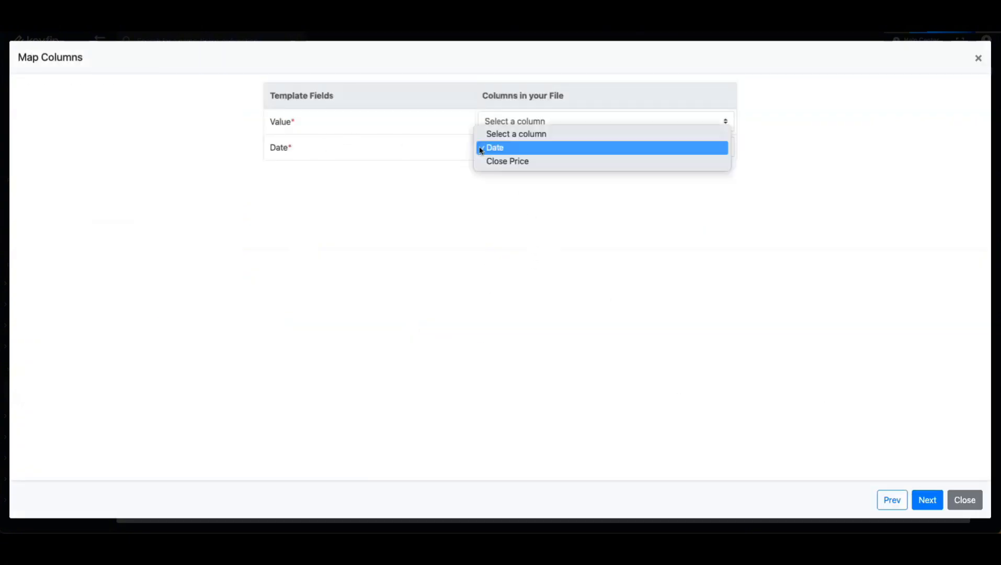
left_click(576, 121)
left_click(552, 152)
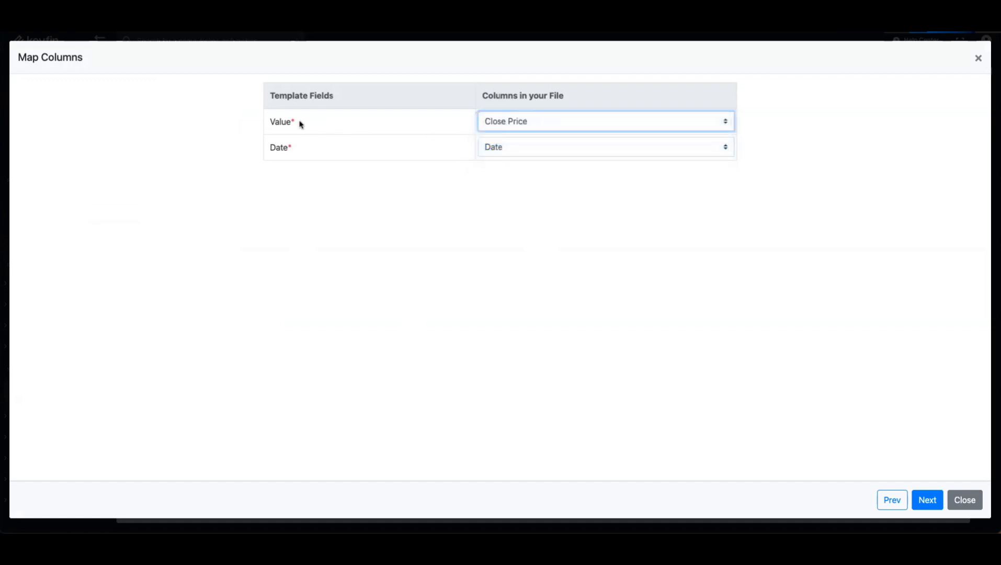
left_click(927, 499)
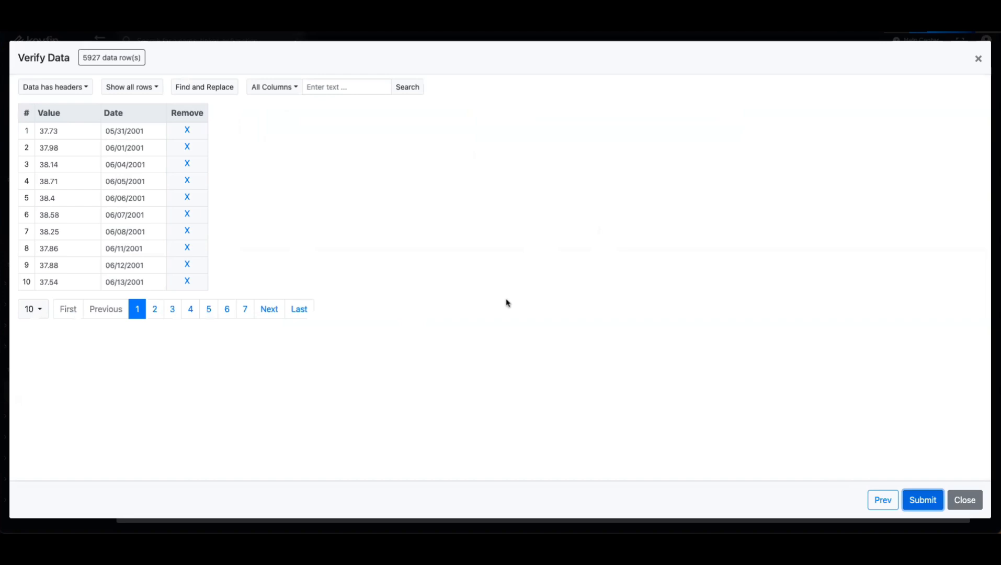
left_click(916, 500)
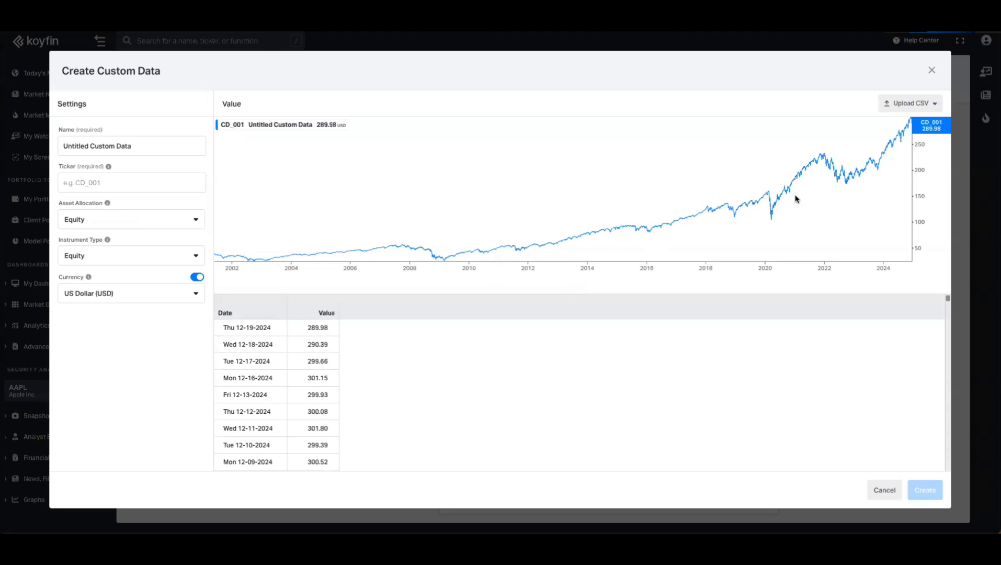
Name the custom data as a private fund under the owner's first name, and set its ticker to CPF.
scroll(383, 346, "down", 3)
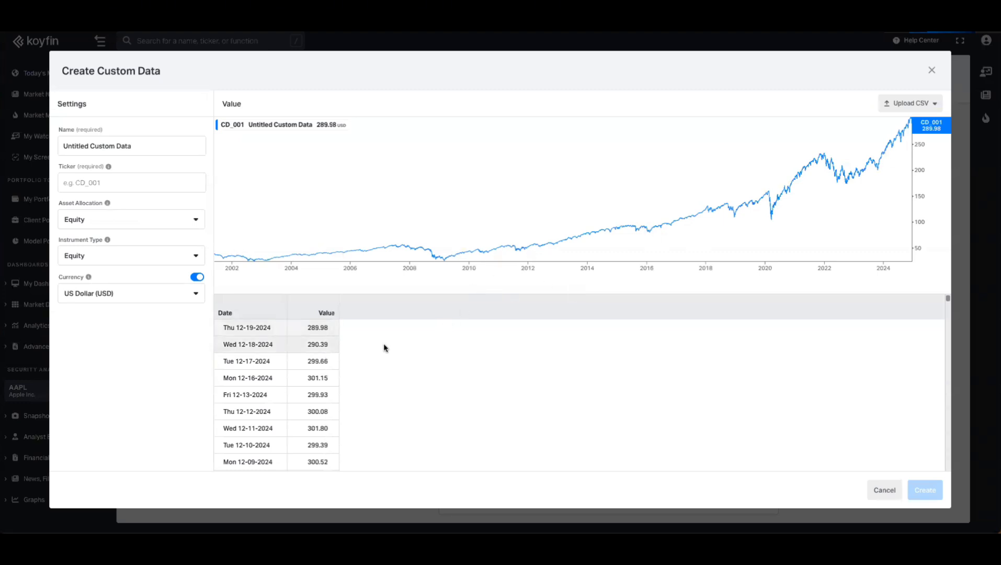
scroll(344, 376, "up", 3)
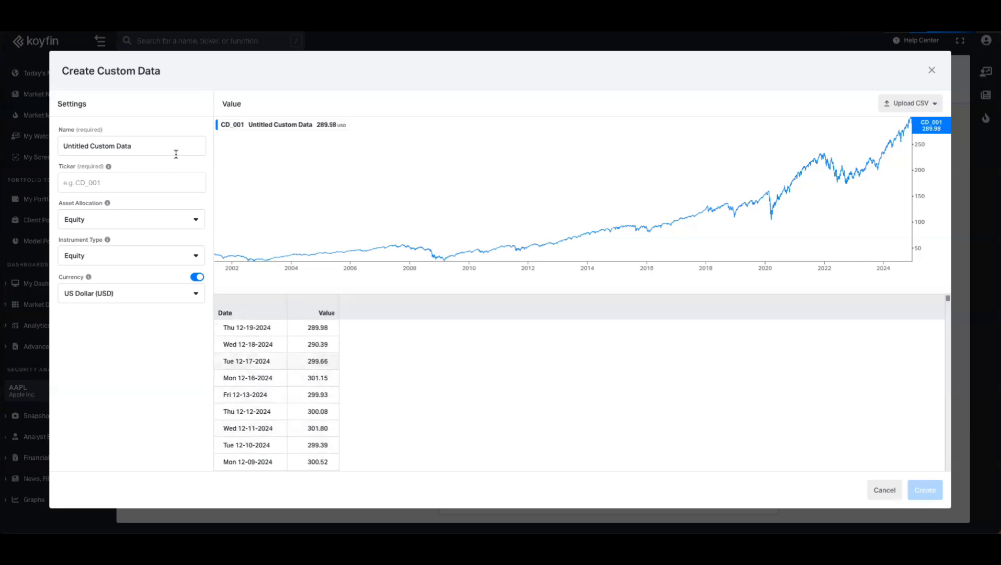
left_click_drag(156, 148, 54, 153)
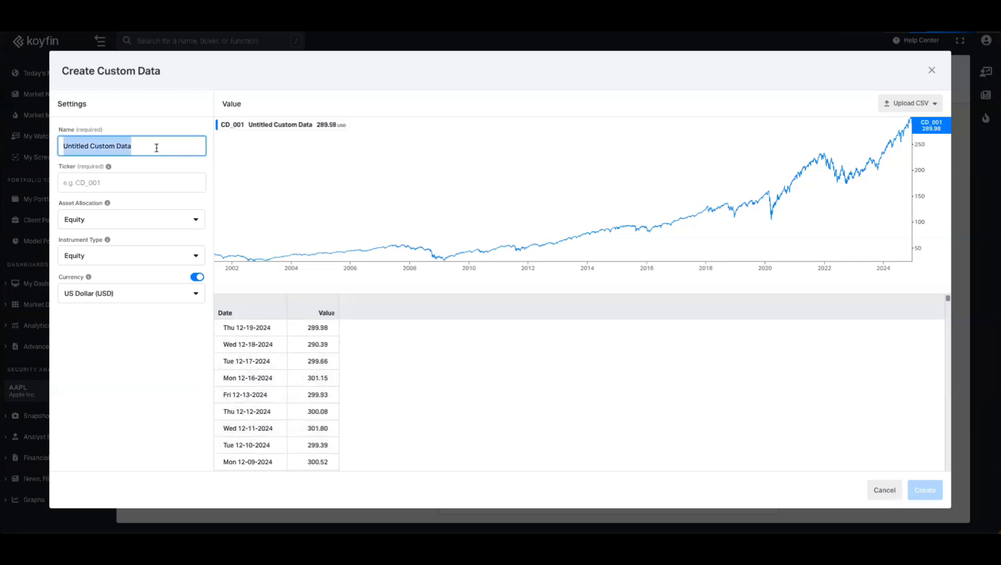
type("Conor's Private Fund")
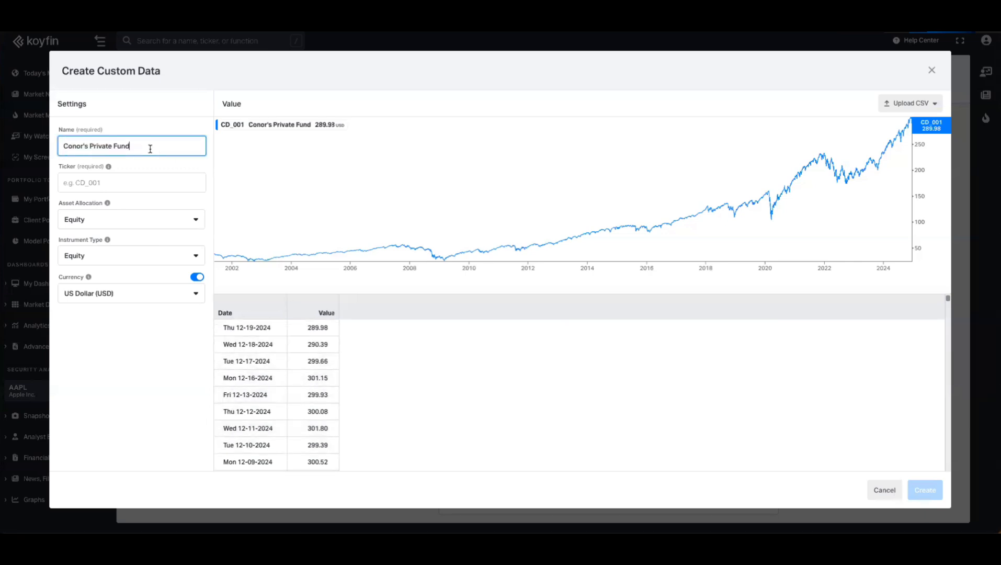
left_click(130, 188)
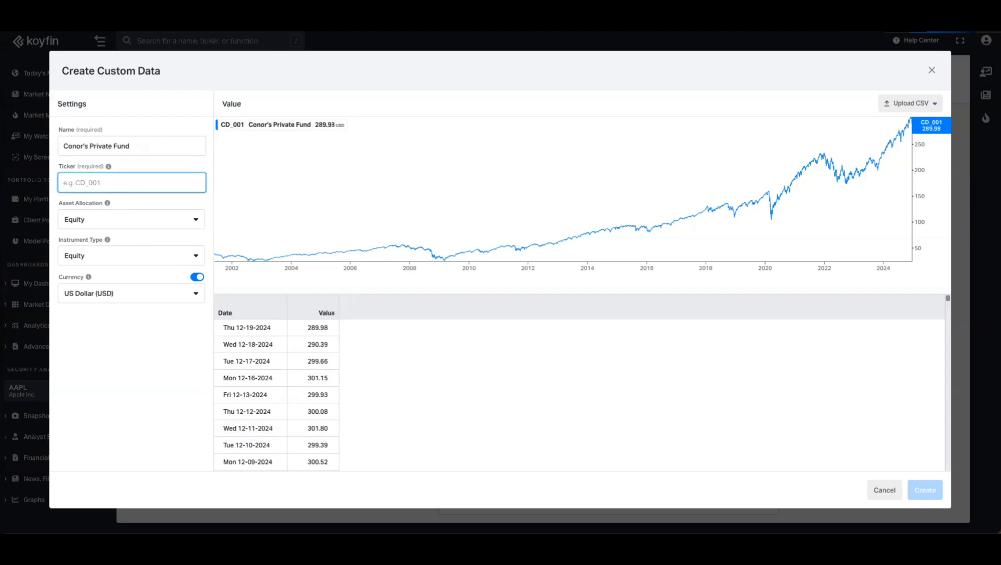
type("CPF")
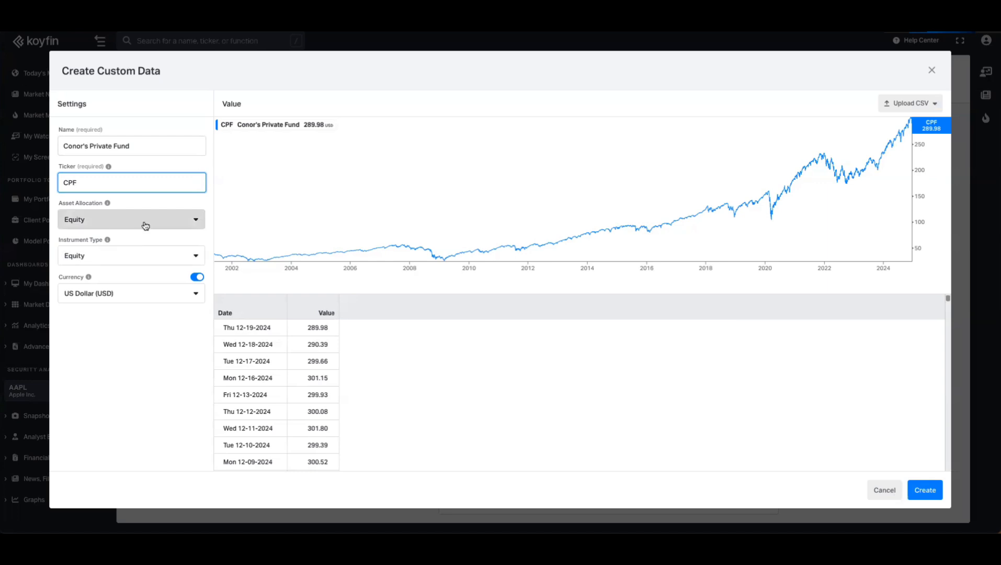
Review the asset allocation explanation and its available options, keeping Equity selected.
mouse_move(107, 204)
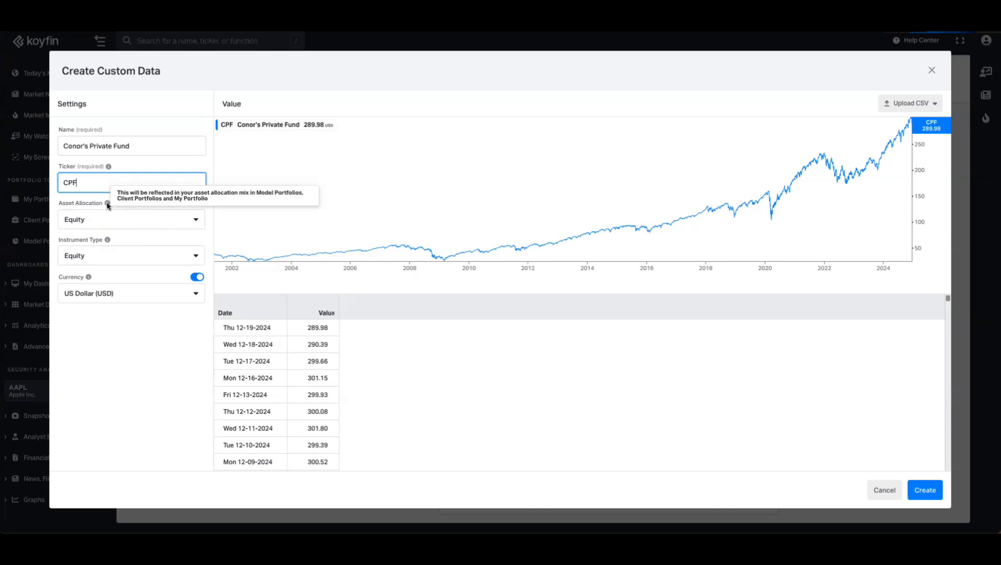
left_click(126, 222)
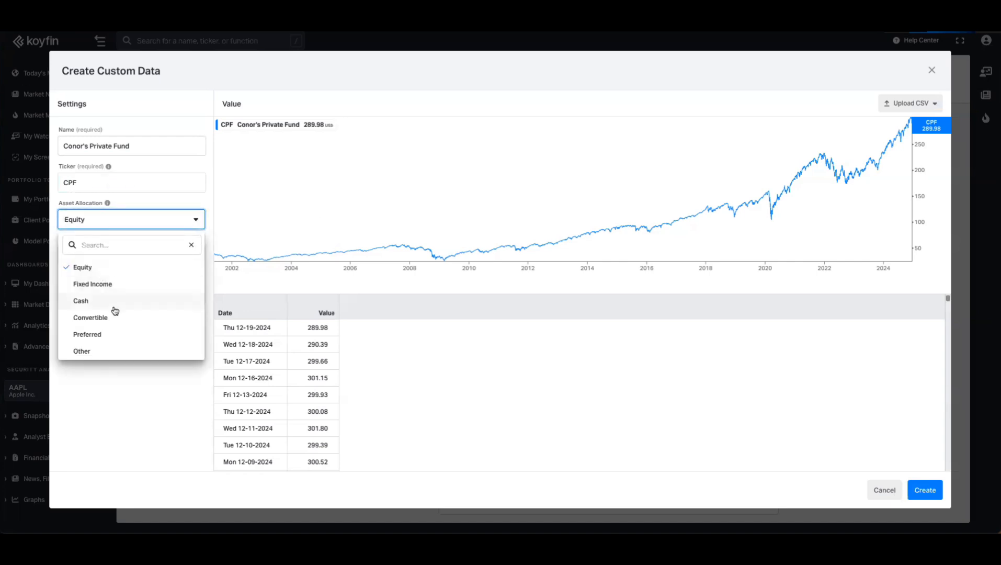
left_click(241, 282)
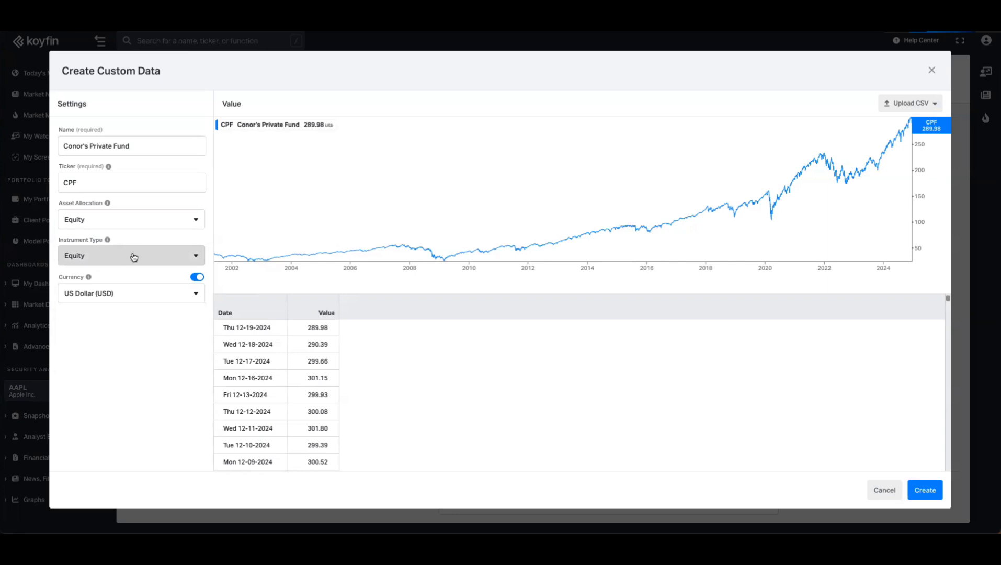
Review the available instrument types for the custom data, including those matching "priva".
left_click(132, 256)
left_click(118, 275)
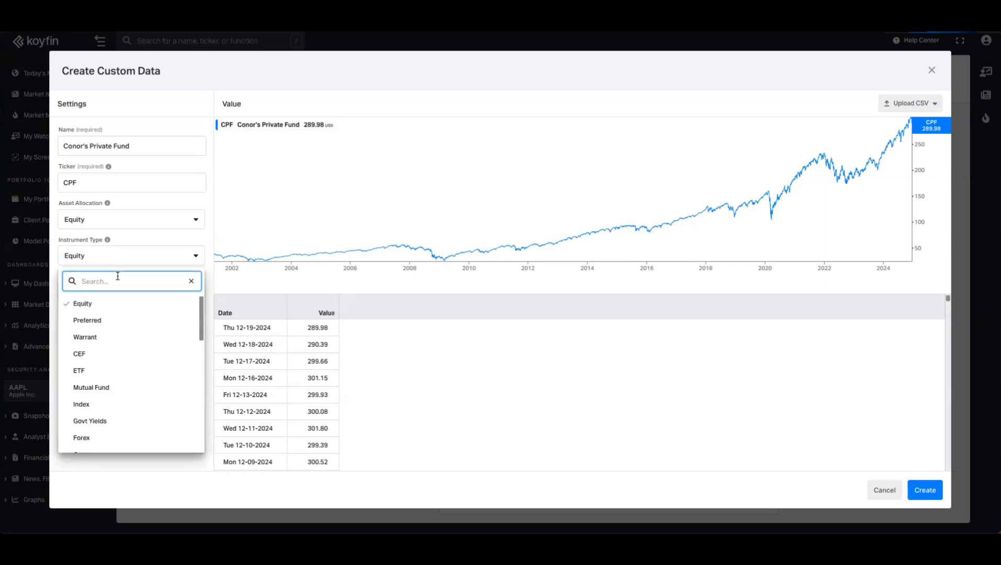
type("priv")
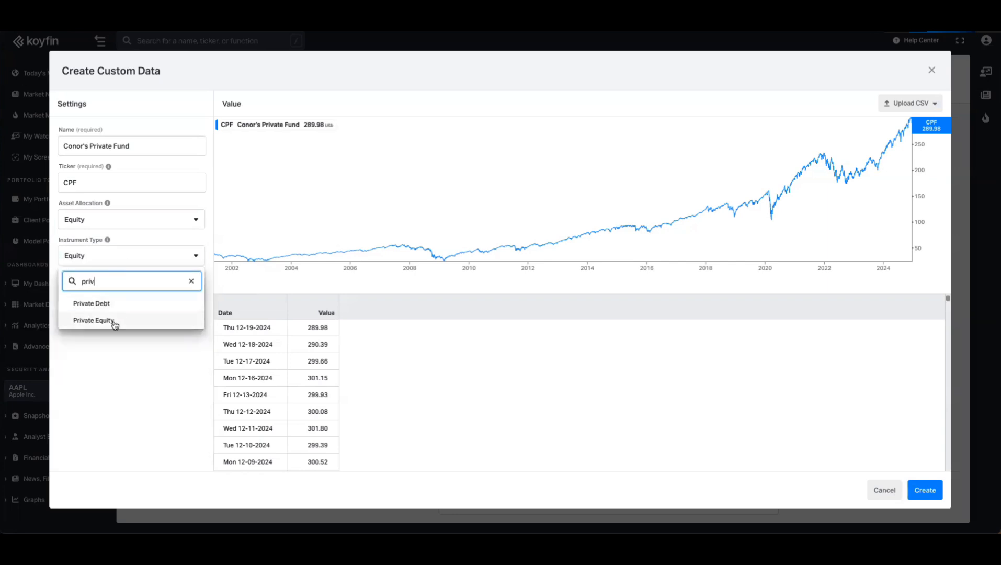
type("a")
key("super+a")
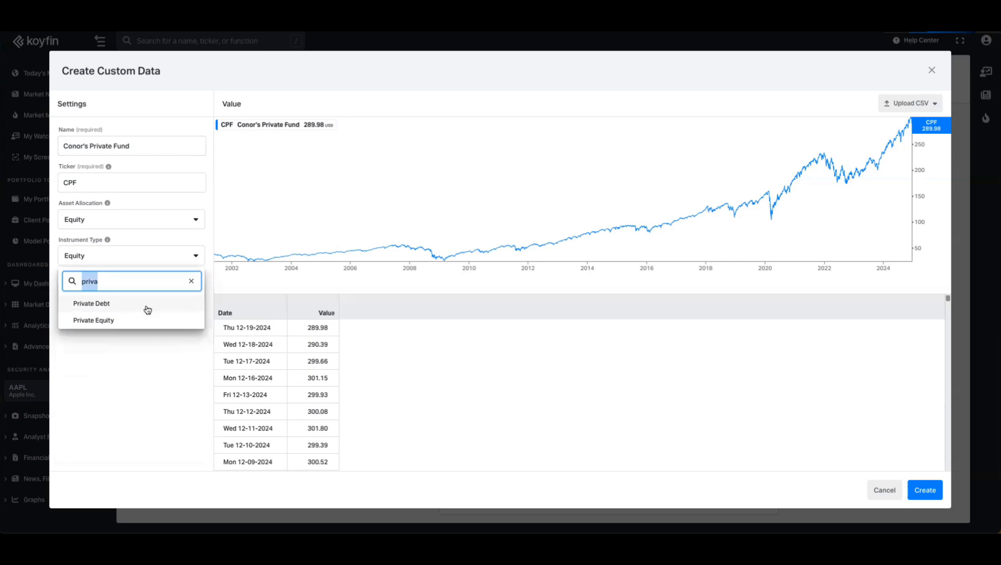
left_click(191, 281)
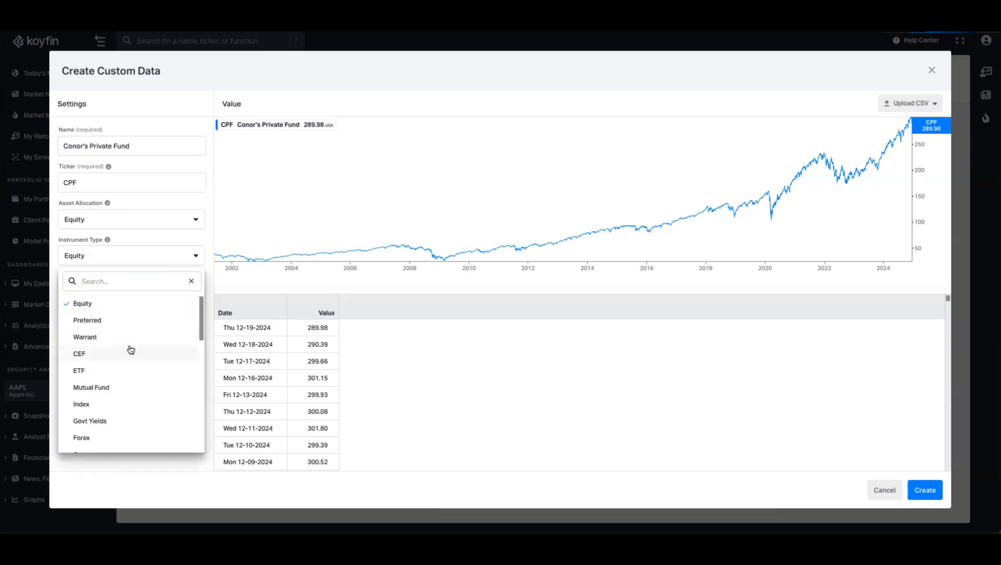
scroll(135, 369, "down", 1)
scroll(138, 372, "down", 4)
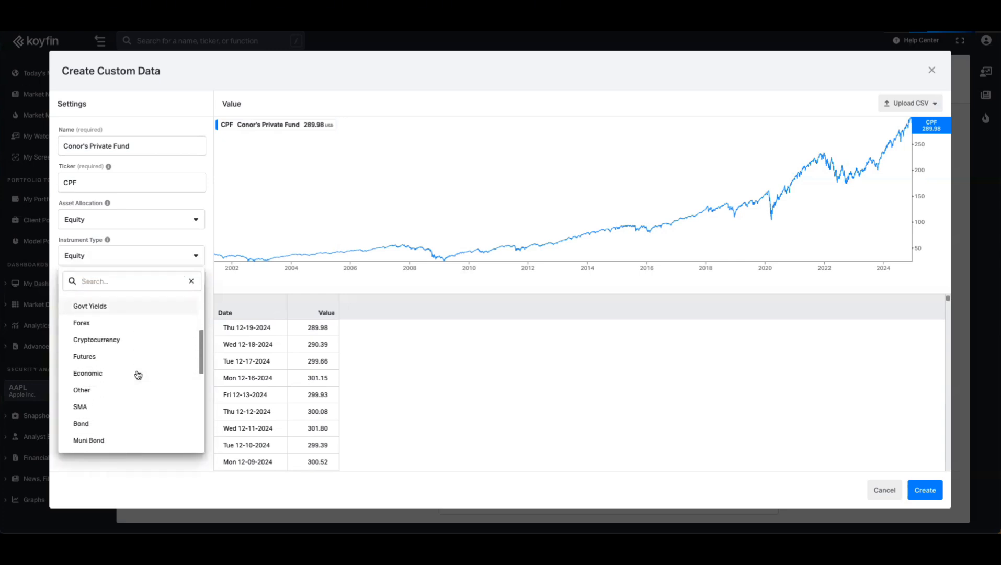
scroll(137, 370, "down", 4)
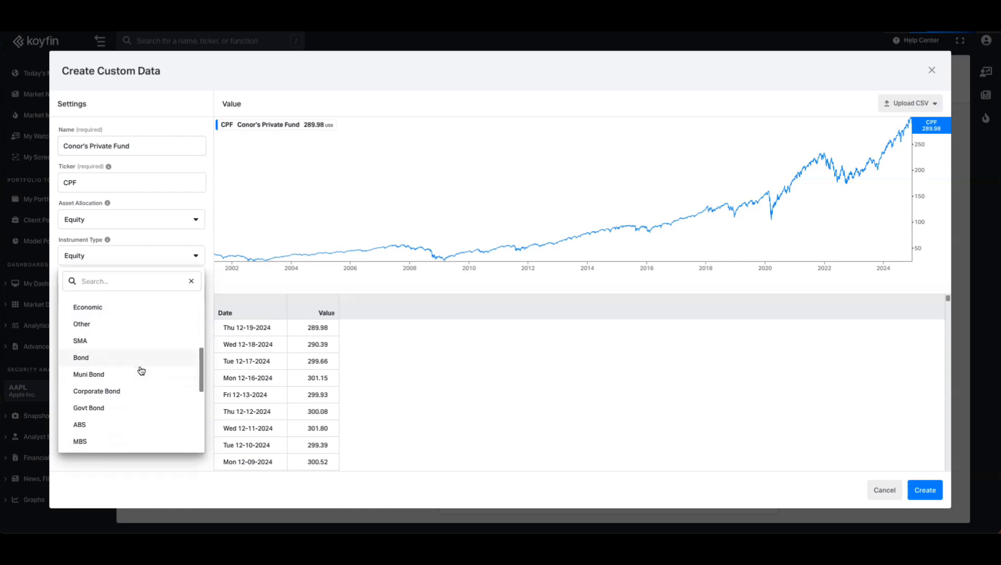
scroll(121, 355, "down", 2)
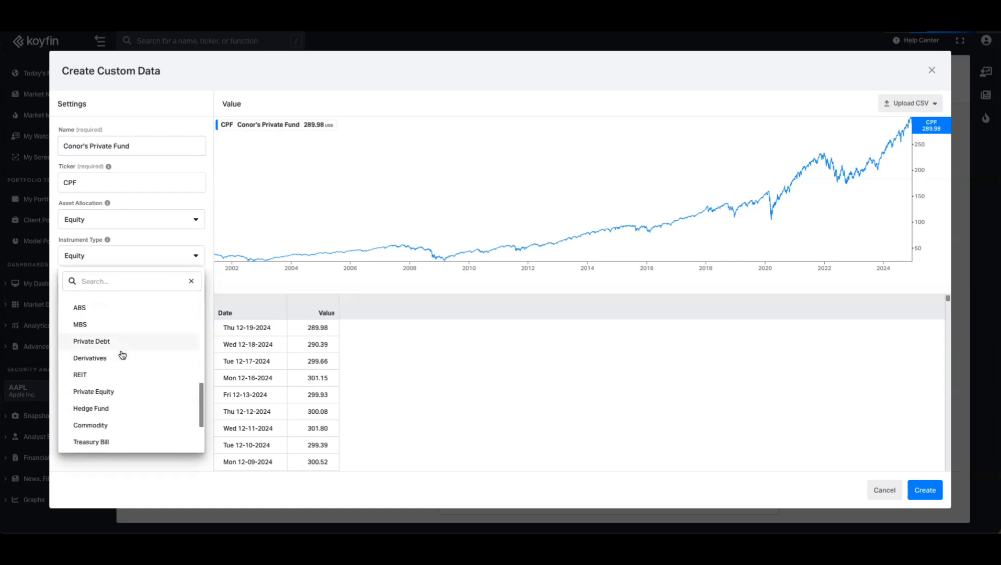
scroll(121, 357, "down", 2)
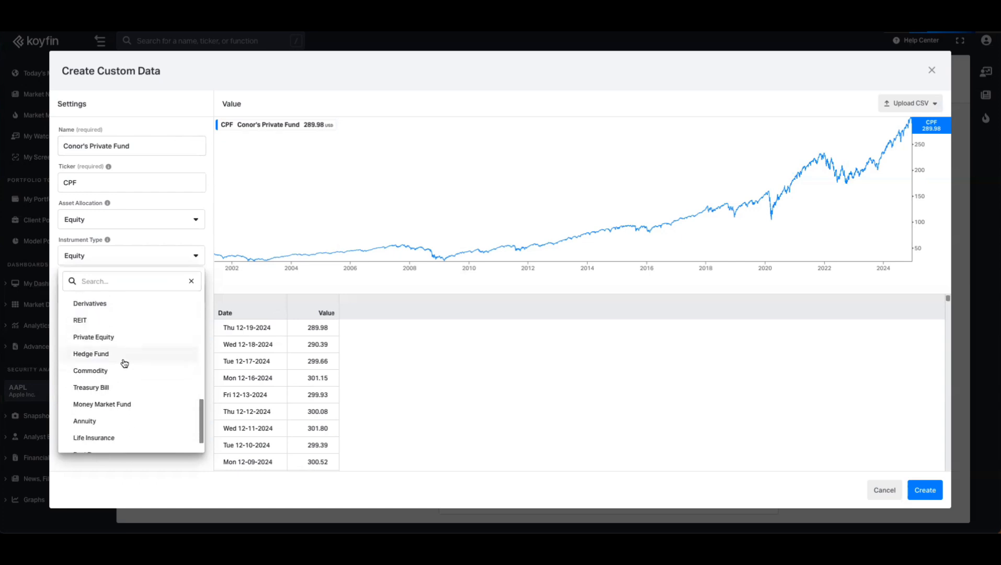
scroll(126, 371, "up", 3)
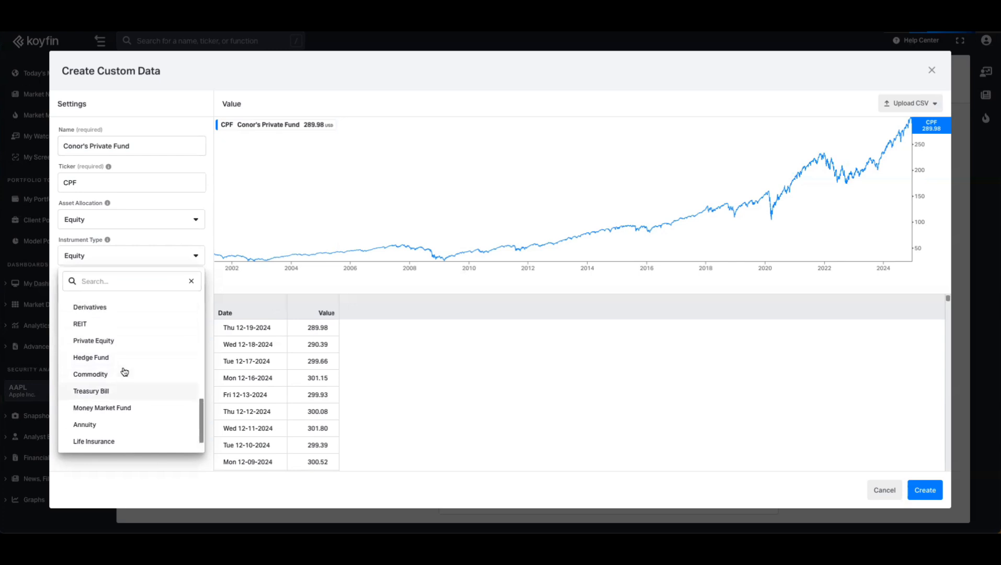
scroll(124, 373, "up", 4)
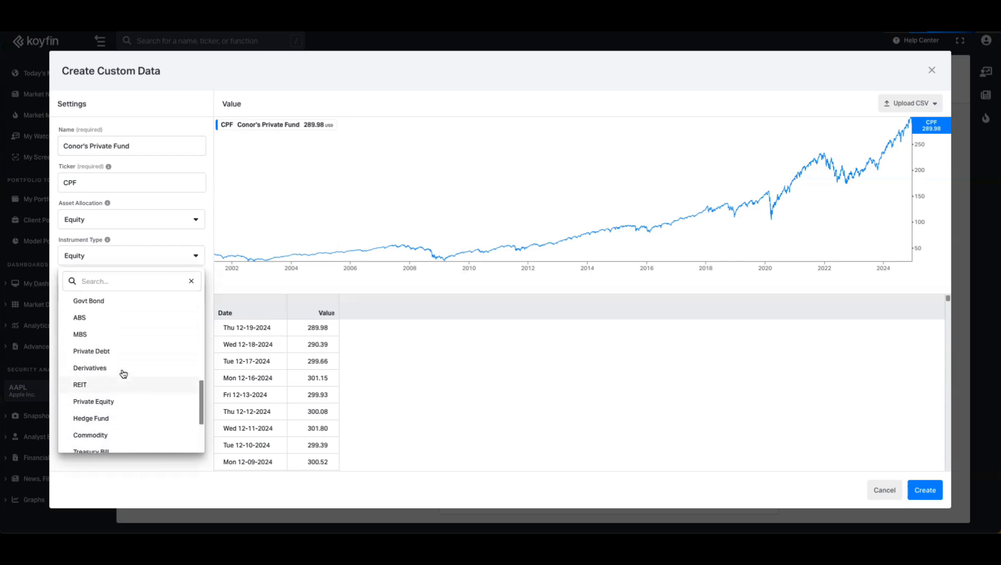
Look up the Other instrument type, and set the custom data's instrument type to Private Equity.
left_click(139, 280)
type("other")
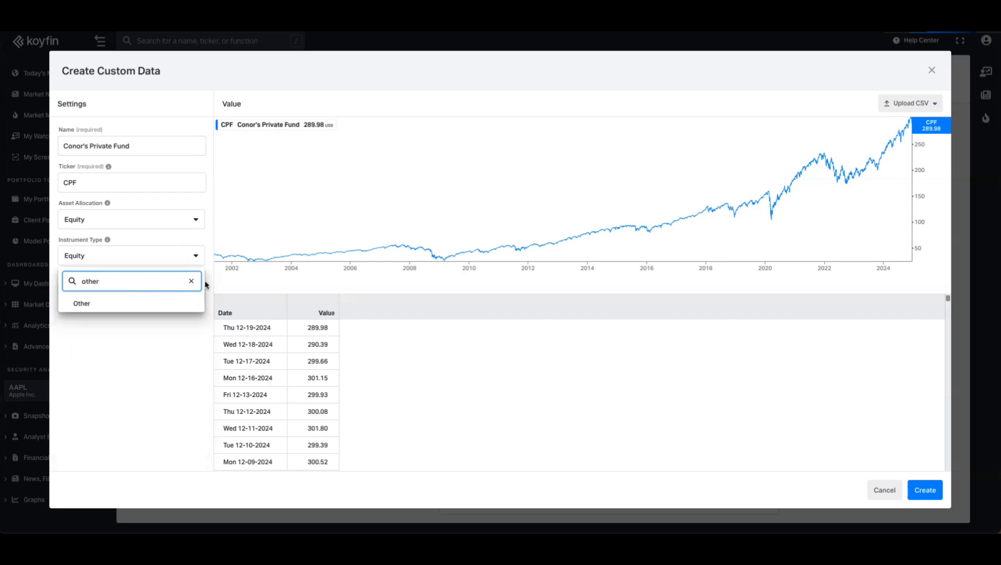
key("ctrl+a")
type("priva")
left_click(125, 319)
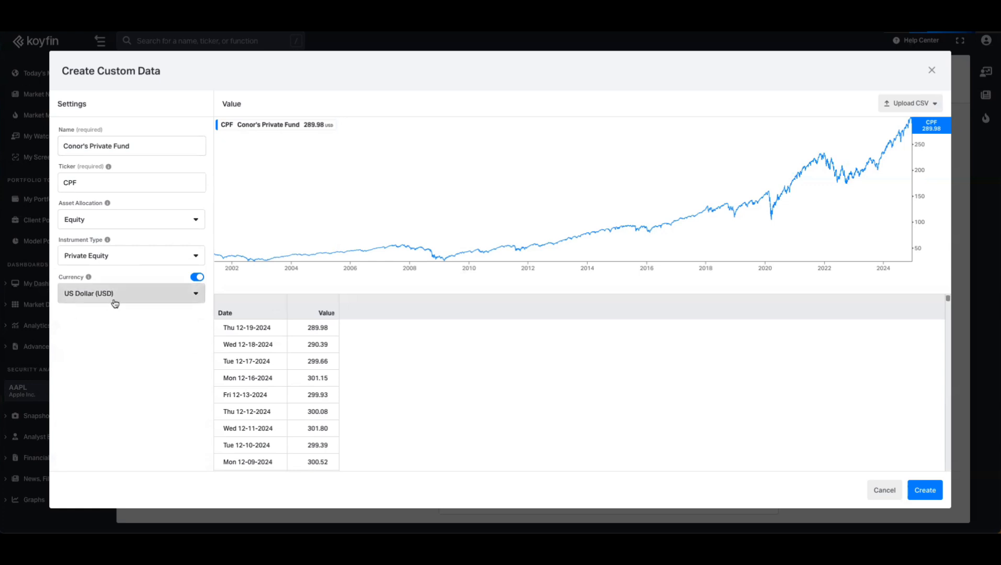
Try switching the currency setting off, restore it with US Dollar (USD), and create the custom data series.
left_click(196, 278)
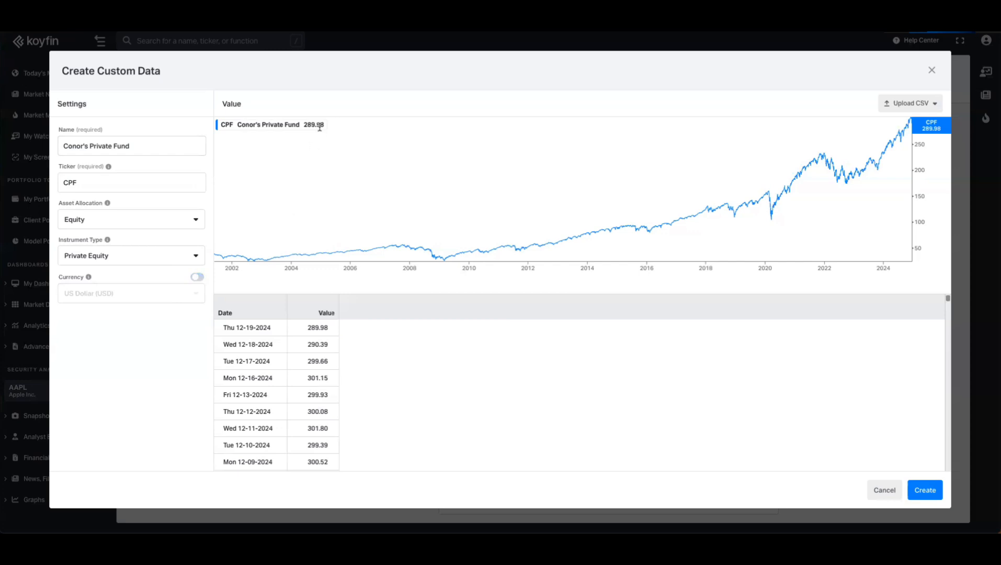
left_click(196, 278)
left_click(163, 294)
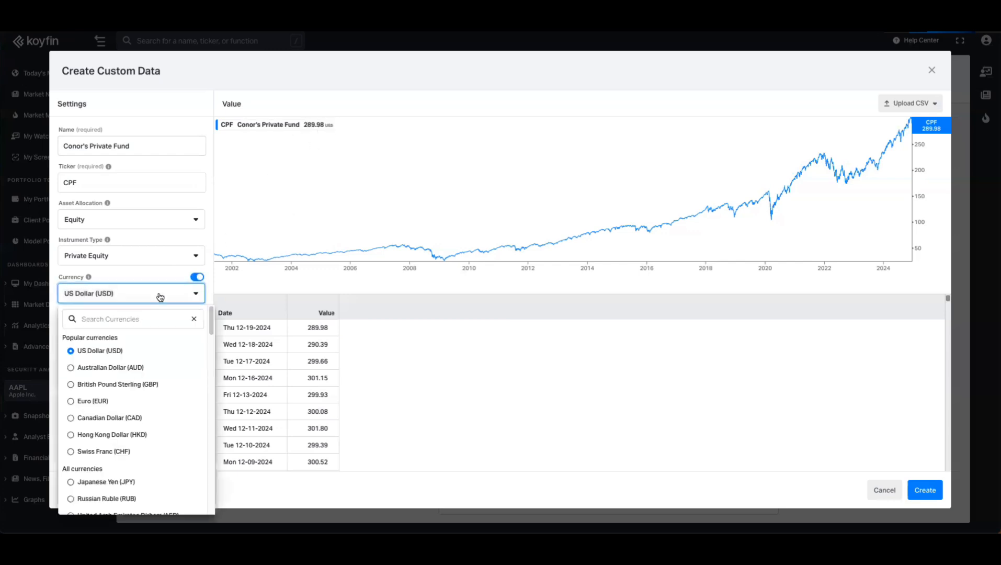
scroll(141, 421, "down", 2)
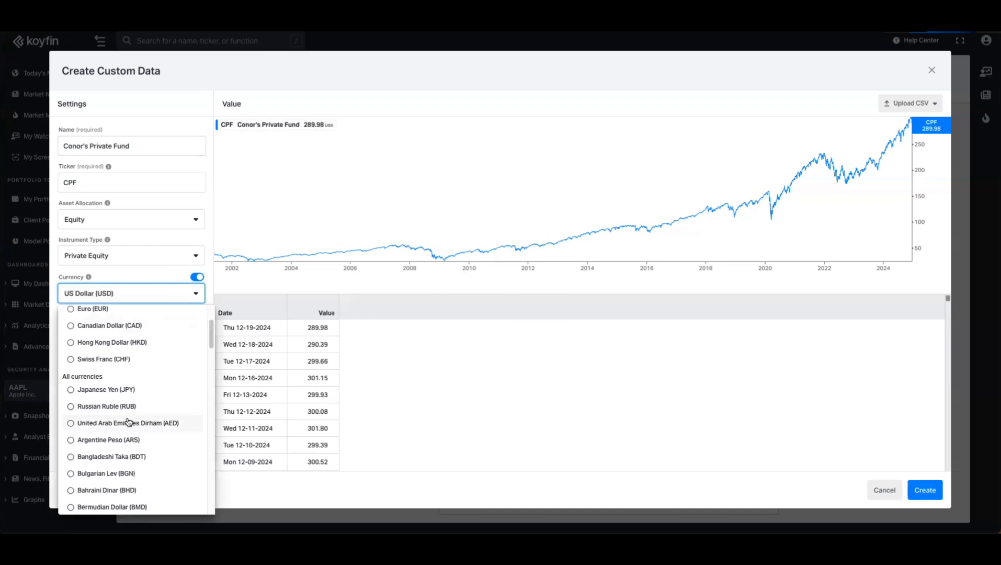
scroll(128, 421, "up", 2)
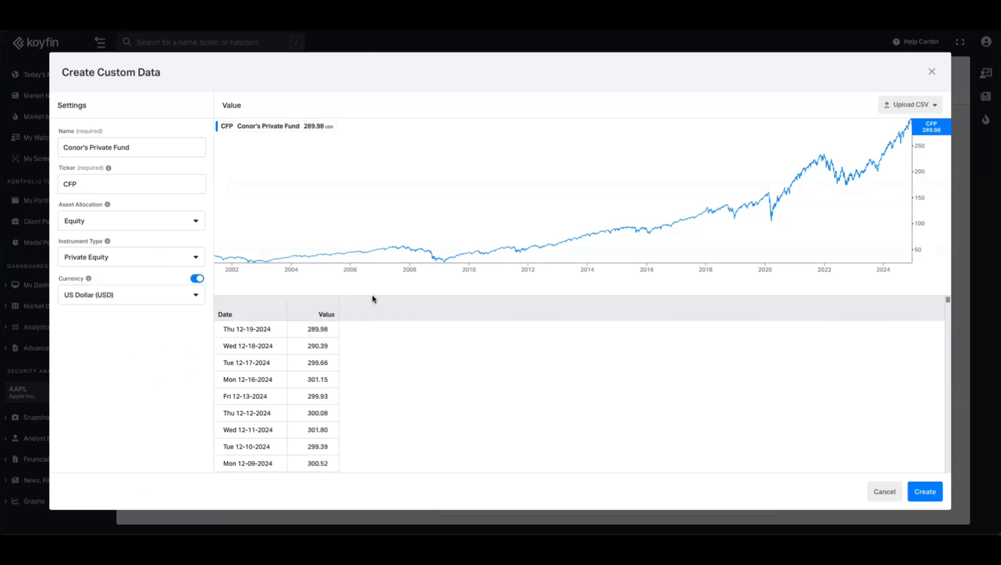
left_click(925, 491)
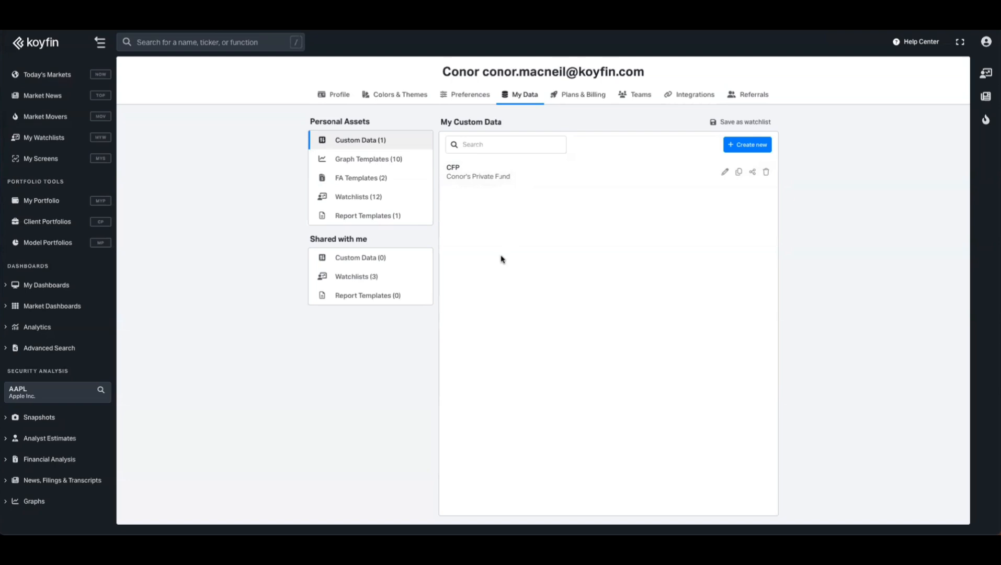
Find the new private fund by name in the global search and open its Historical Price Graph.
left_click(232, 46)
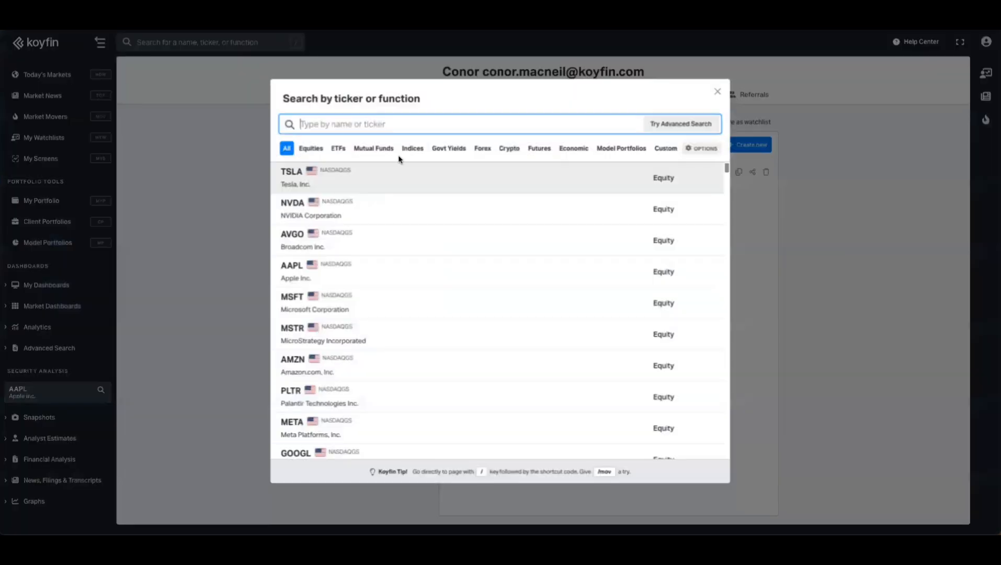
type("conor's pr")
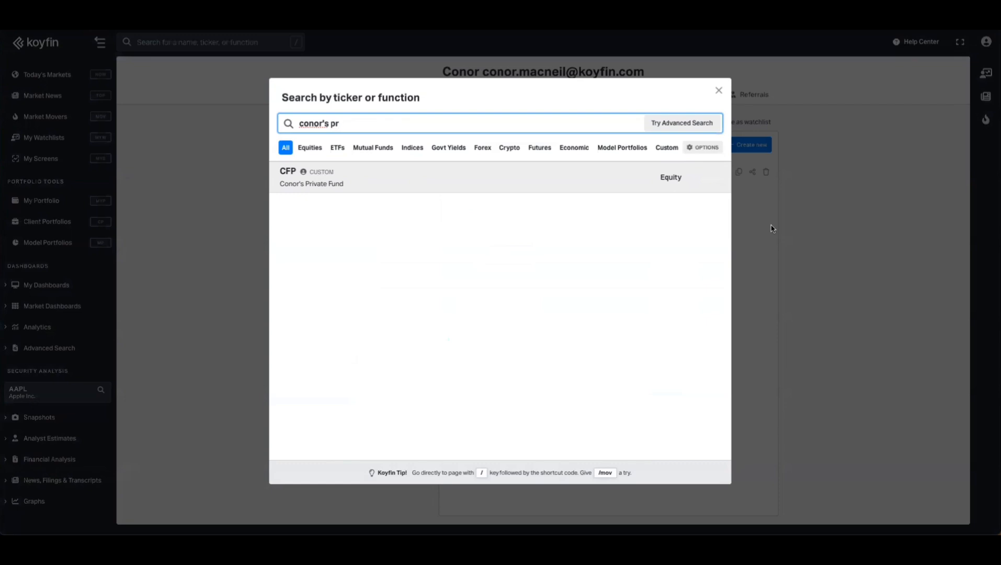
left_click(306, 184)
left_click(371, 212)
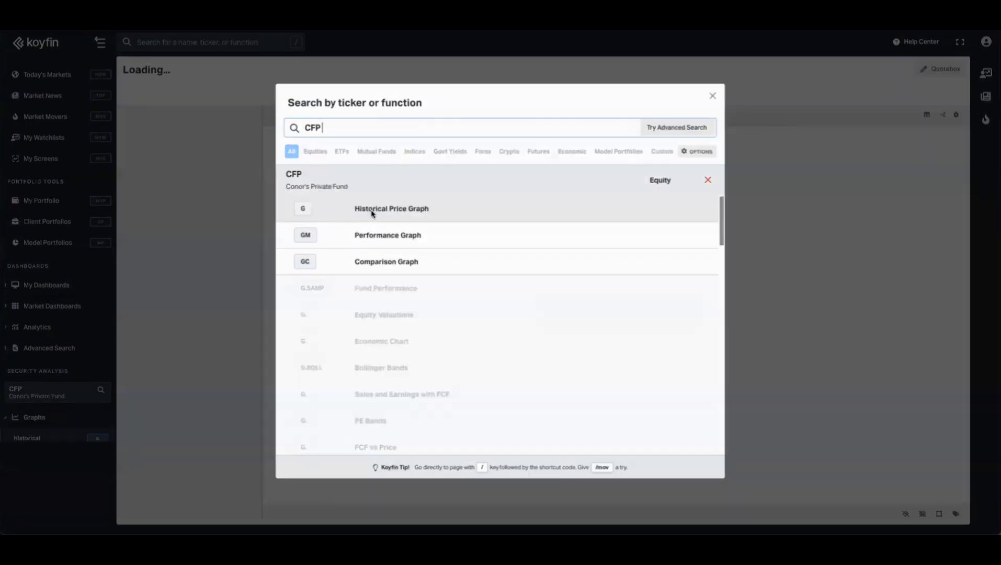
Clear the preloaded metrics from the fund's graph and add its historical price as the metric.
left_click(248, 207)
left_click(249, 208)
left_click(248, 207)
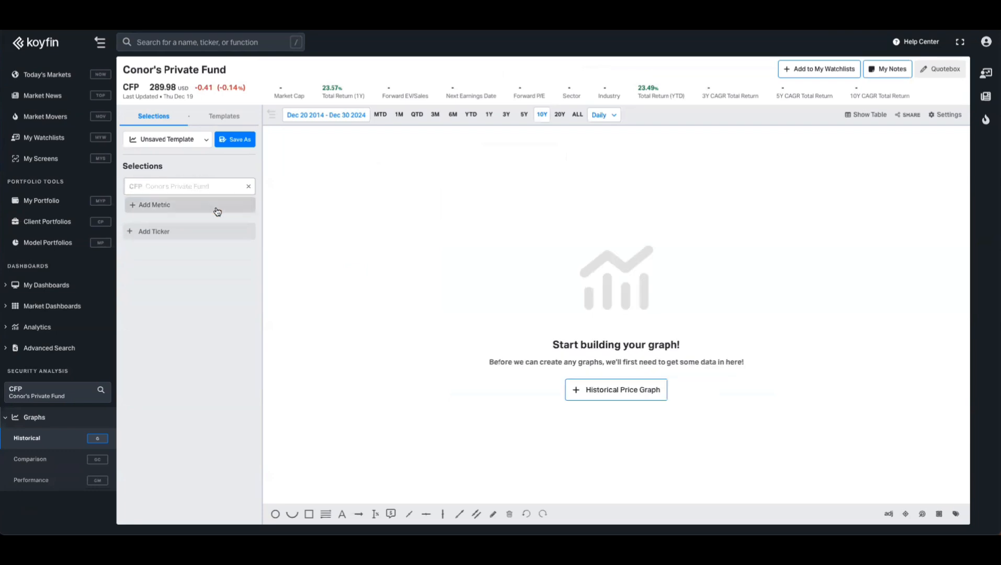
left_click(217, 212)
type("price")
left_click(323, 261)
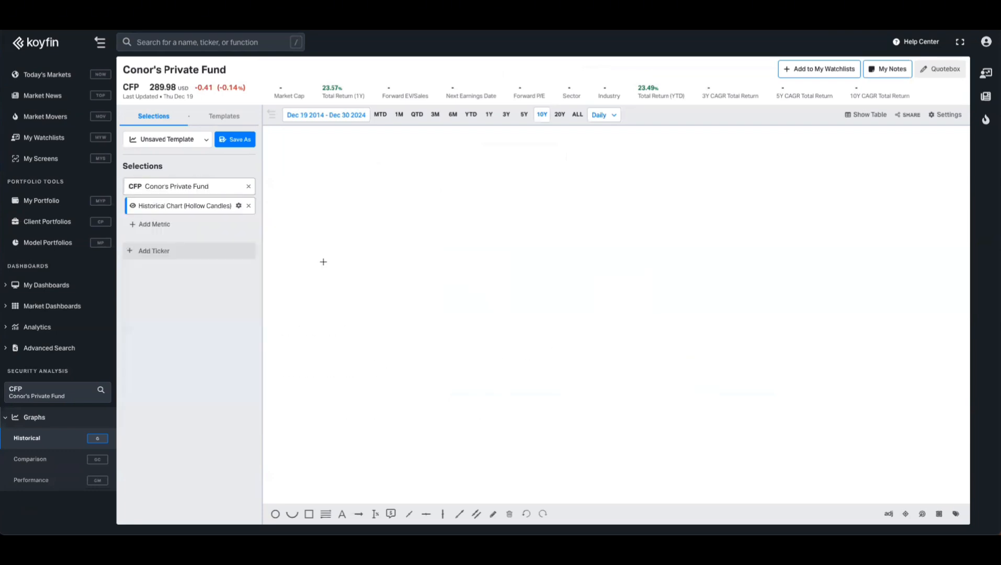
Show the fund's full date range and display its price history as a thick line chart.
left_click(577, 114)
left_click(238, 206)
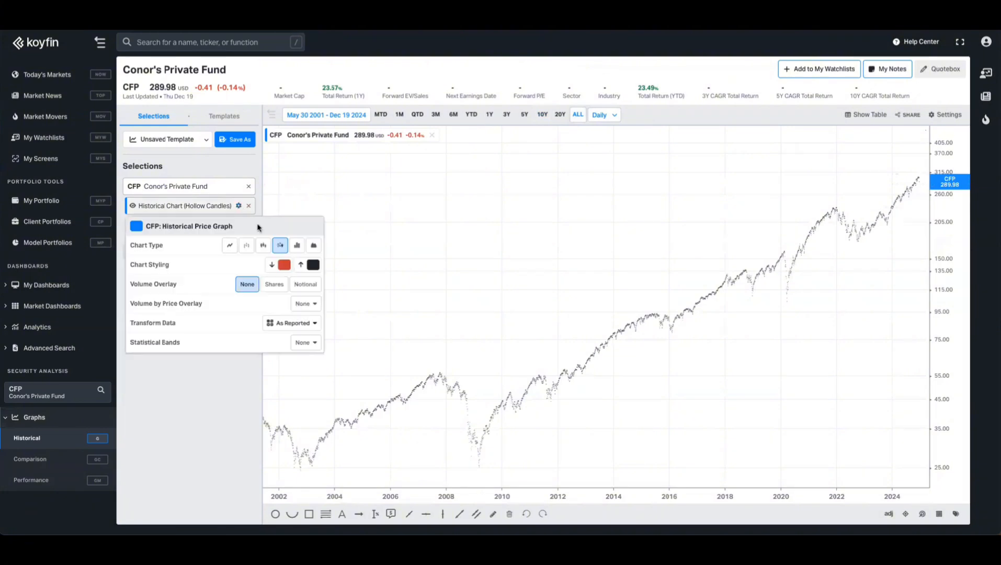
left_click(230, 245)
left_click(313, 265)
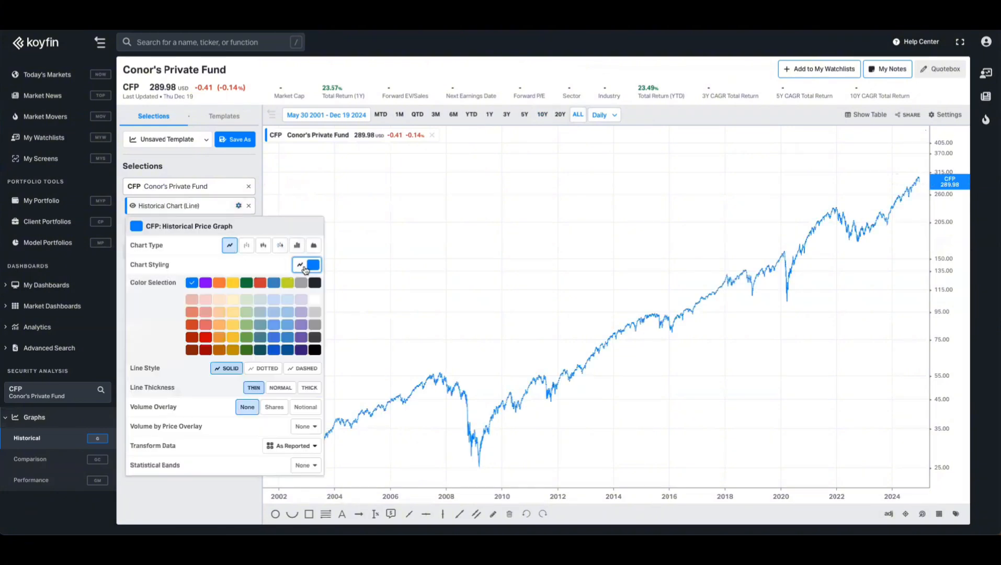
left_click(309, 387)
left_click(231, 486)
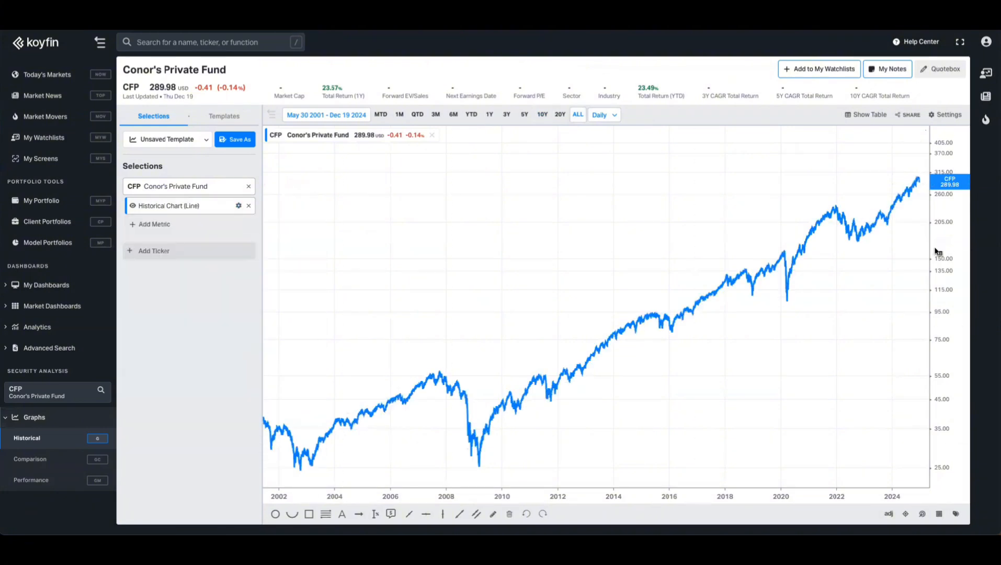
Change the price axis scale type to linear.
left_click(952, 235)
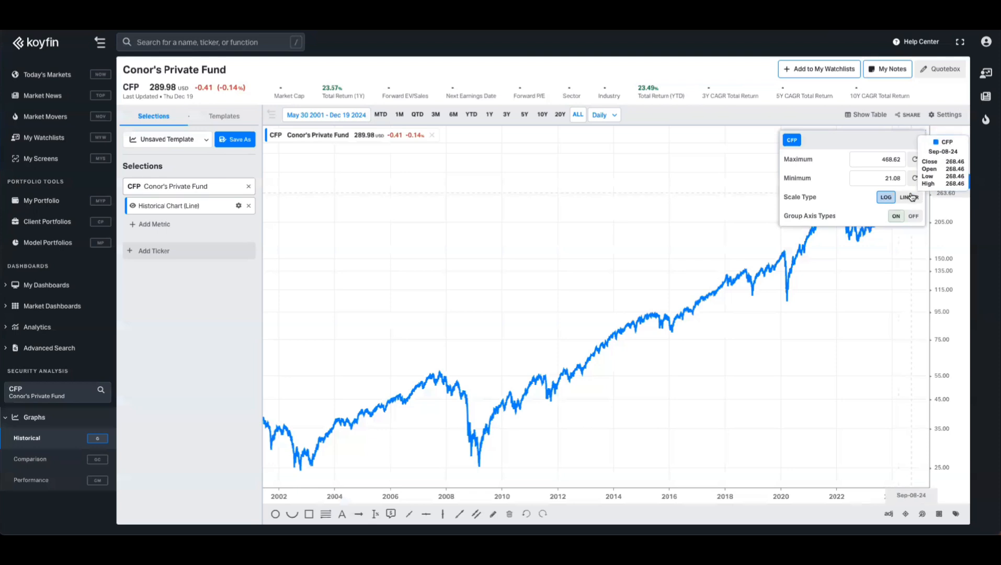
left_click(908, 197)
left_click(192, 327)
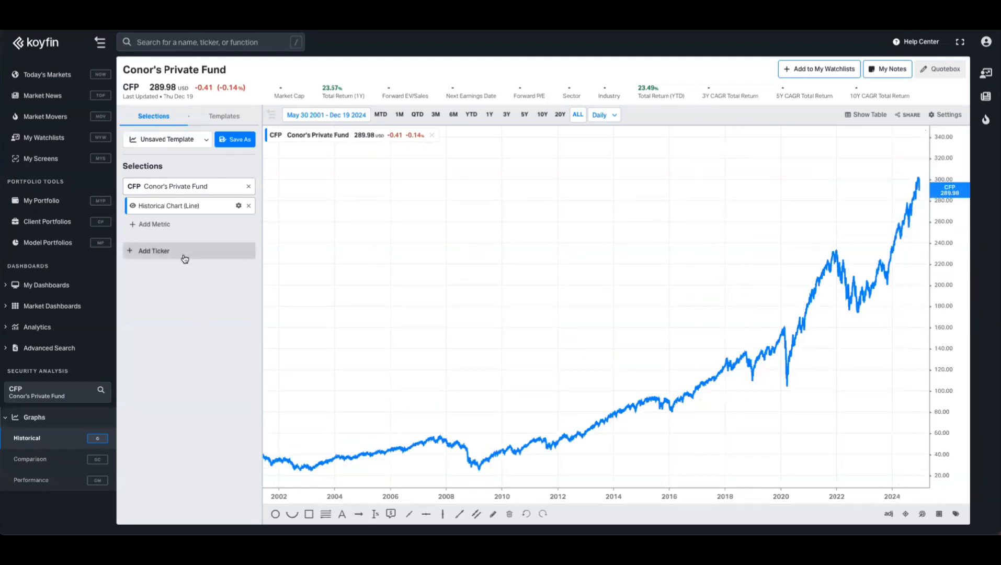
Add the Total Return metric to the private fund and hide its historical price line.
left_click(204, 220)
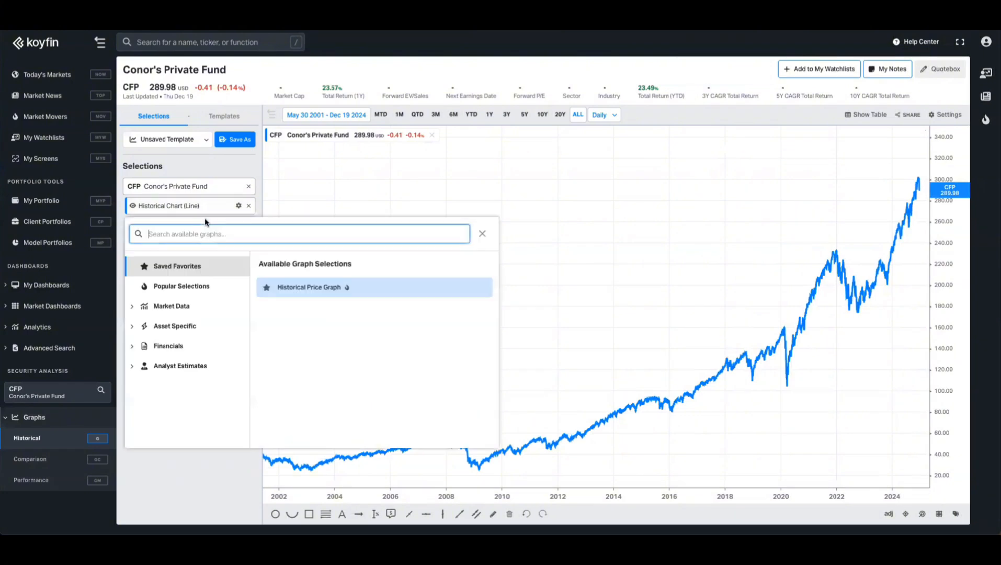
type("total rer")
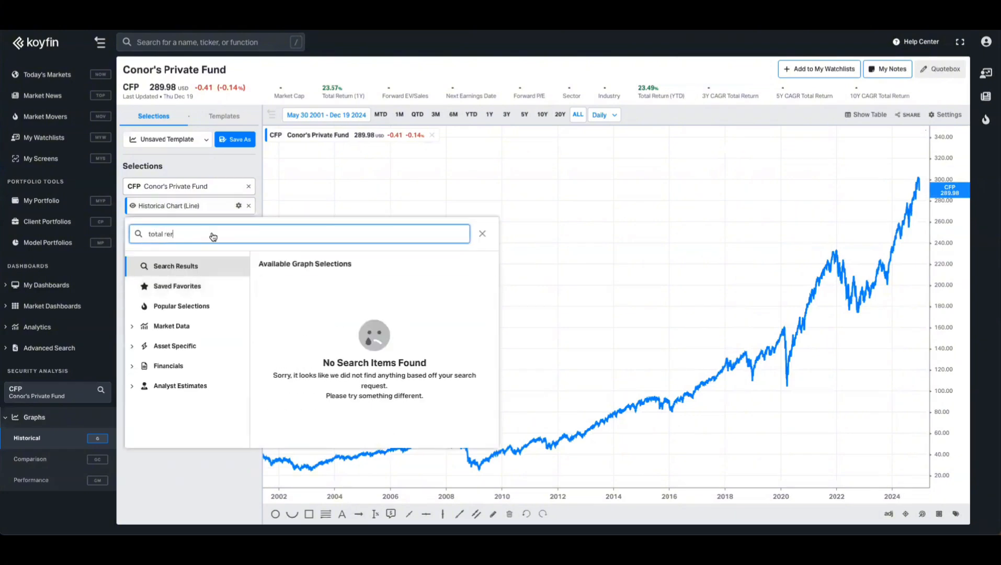
key("BackSpace")
left_click(277, 308)
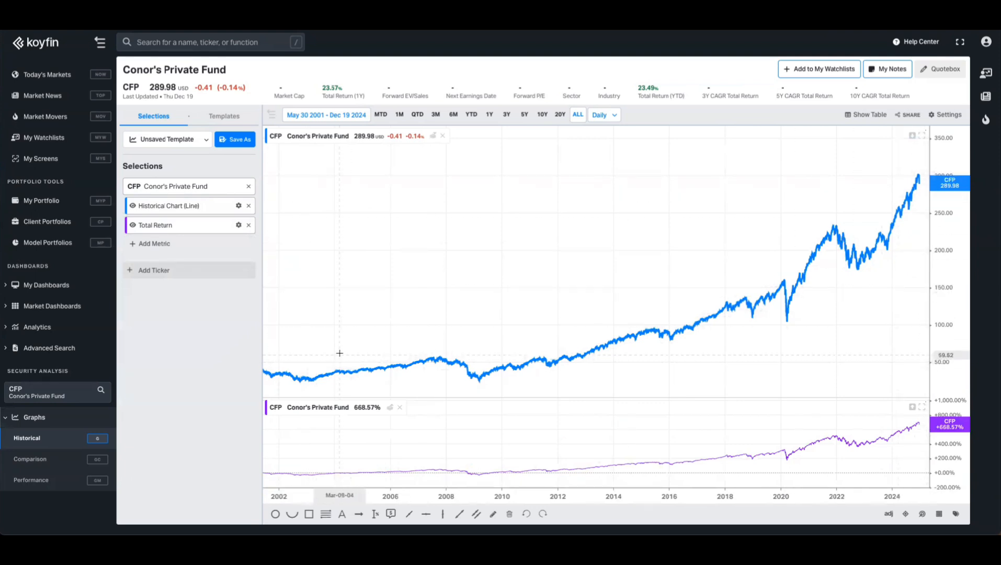
left_click(132, 206)
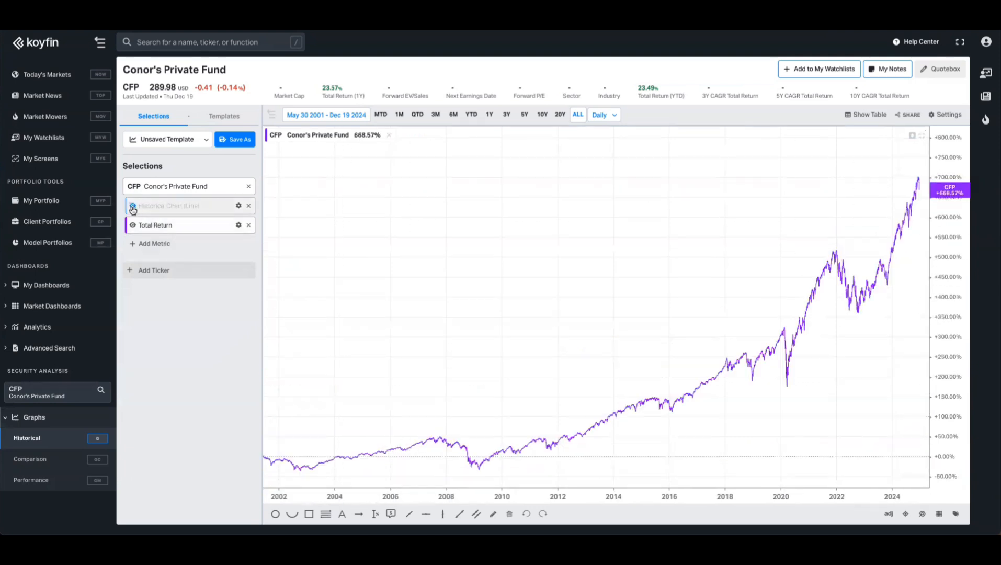
Limit the graph to year-to-date and add the ARCA-listed iShares Russell 2000 ETF (IWM) for comparison.
left_click(470, 115)
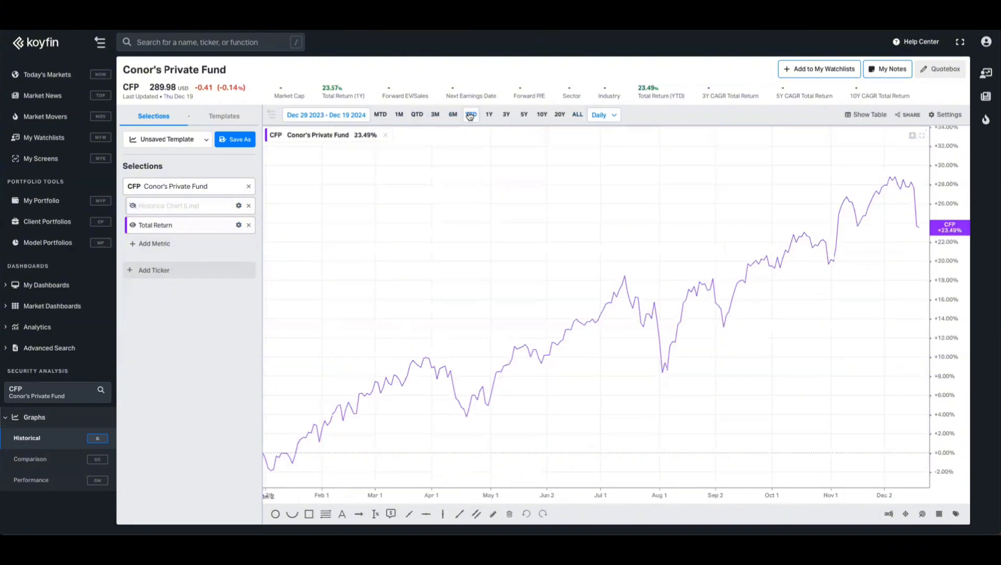
left_click(194, 270)
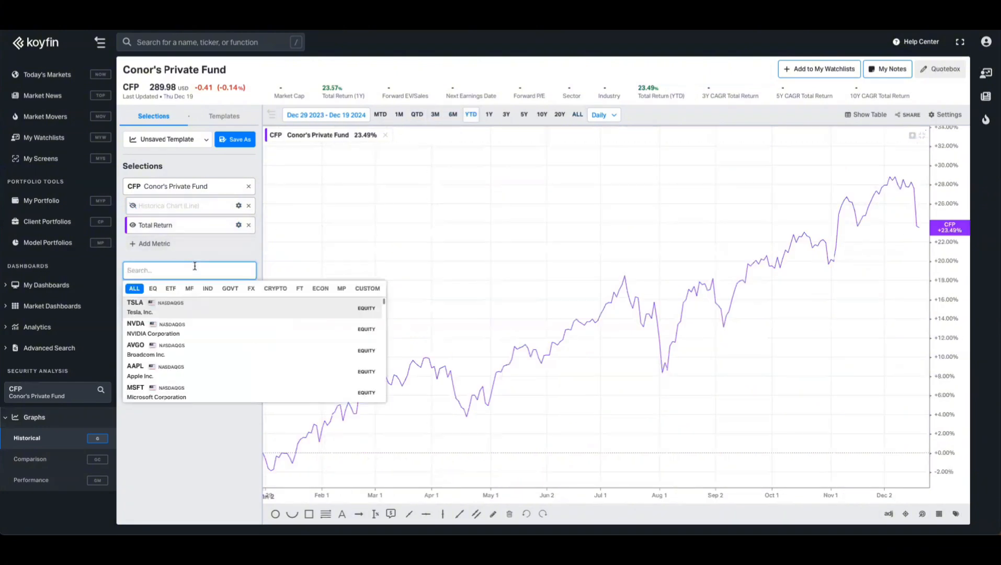
type("iwm")
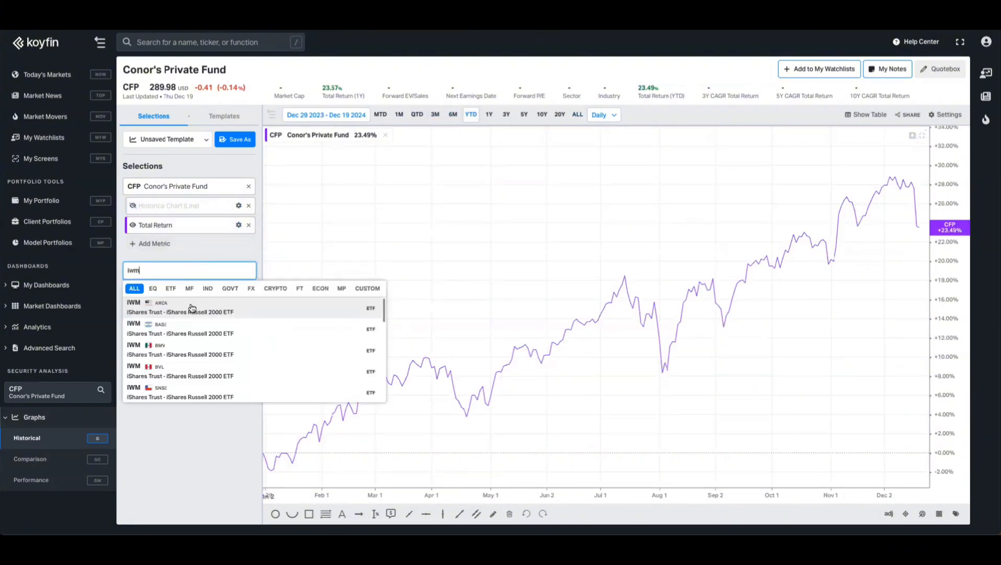
left_click(190, 306)
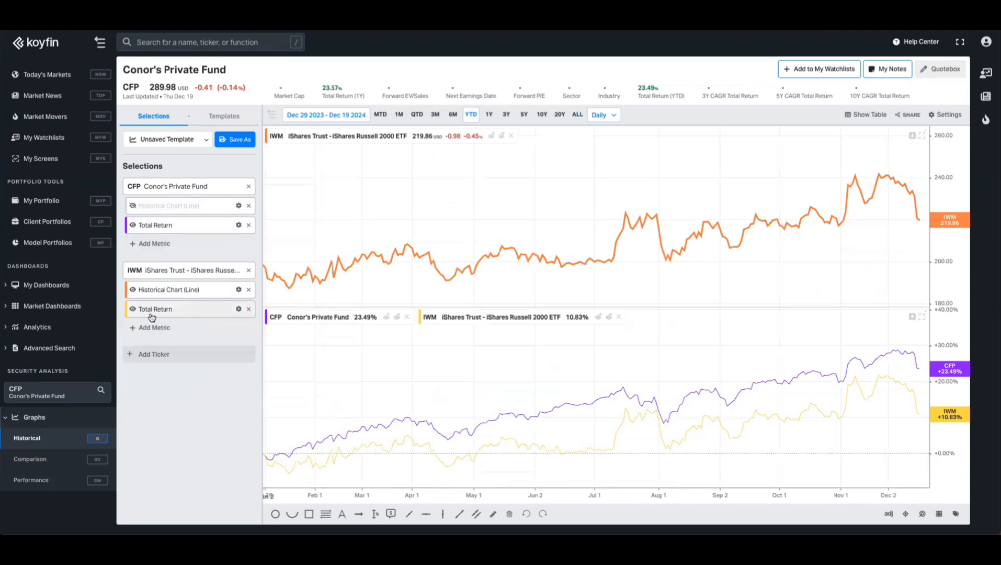
Hide the iShares Russell 2000 ETF's historical price line on the graph, keeping its Total Return line.
left_click(133, 289)
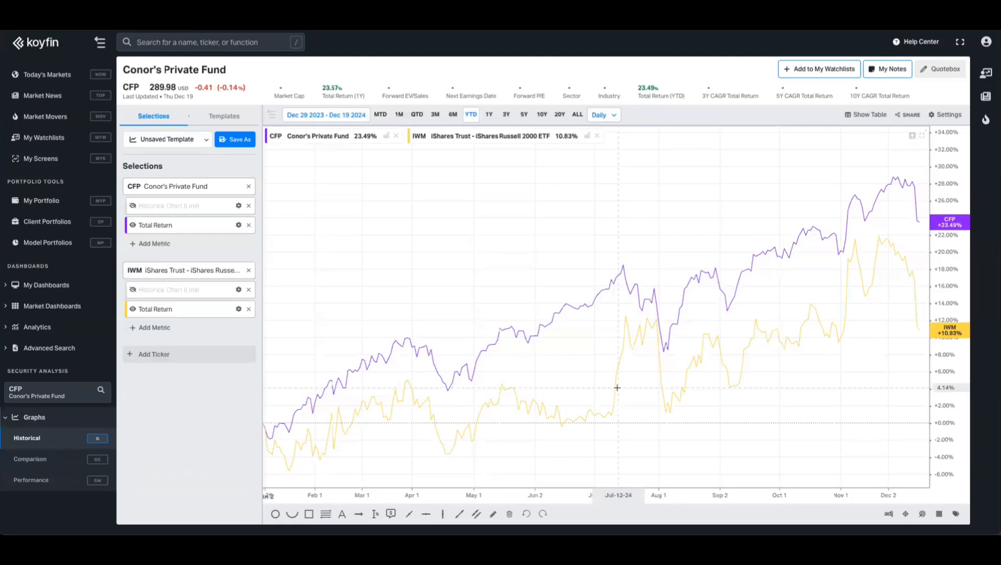
Start a new model portfolio and name it with the owner's first name followed by "Model".
left_click(52, 243)
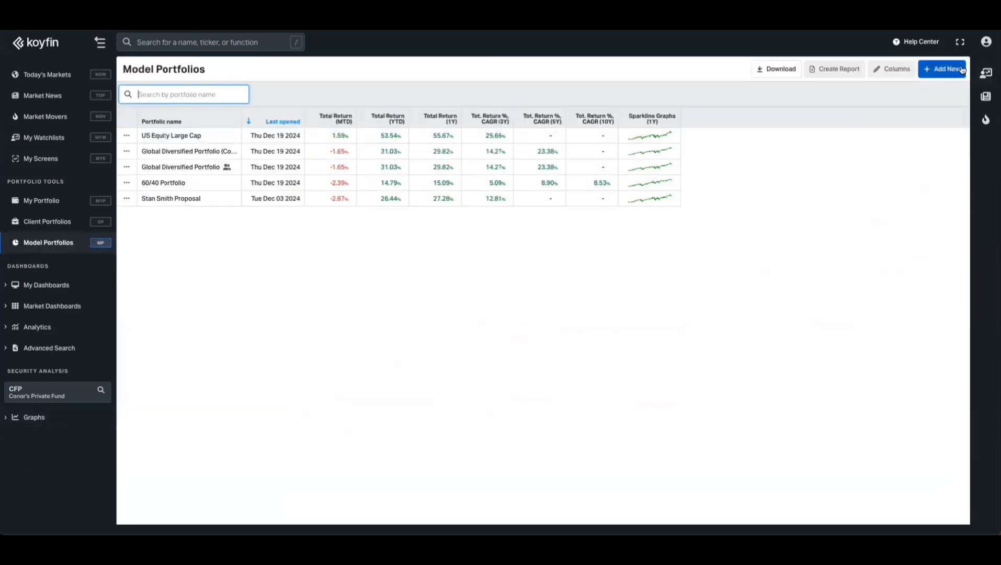
left_click(943, 73)
left_click(365, 177)
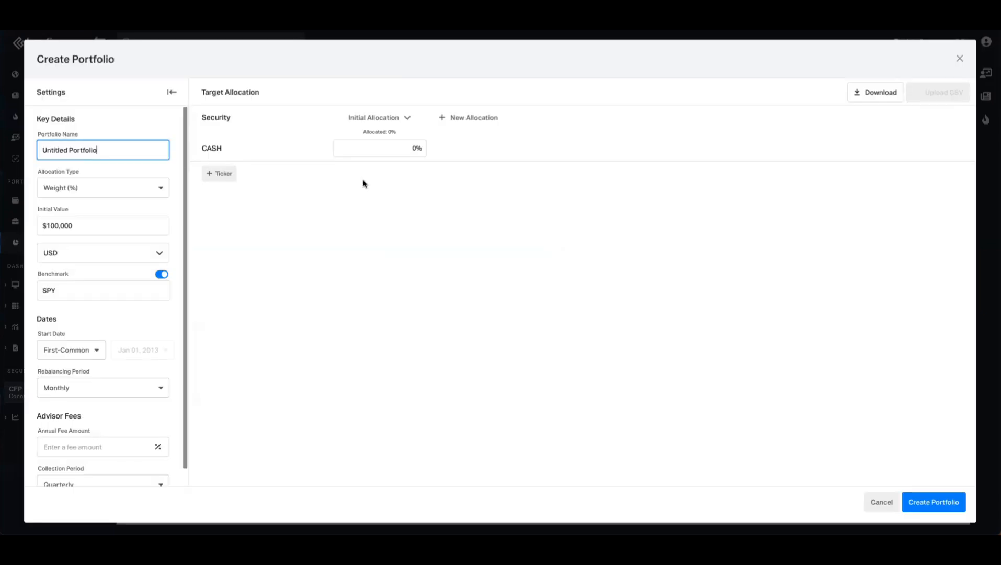
key("ctrl+a")
type("Con")
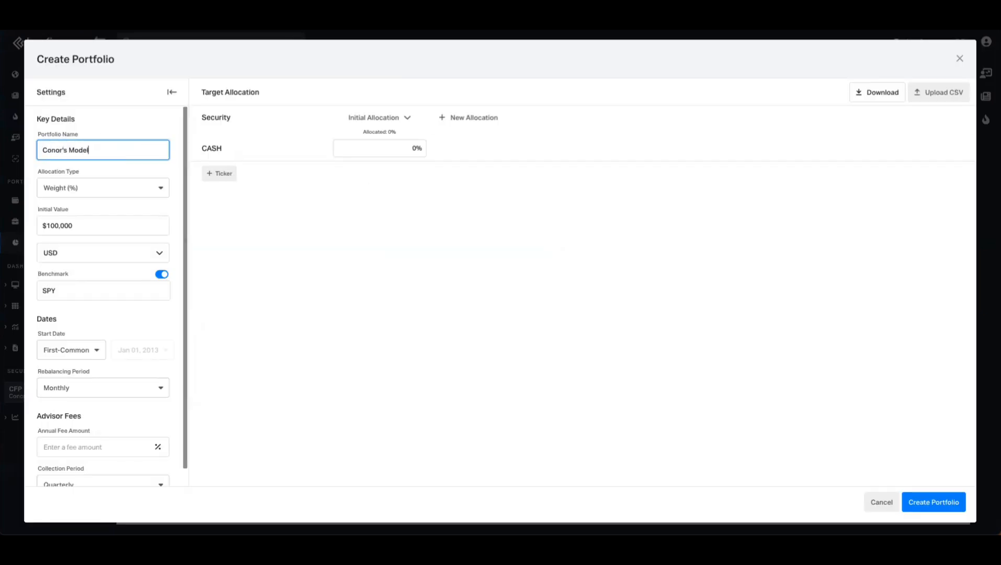
Add the SPDR S&P 500 ETF Trust (SPY) and the custom private fund (CFP) to the model's target allocation.
left_click(219, 176)
left_click(233, 191)
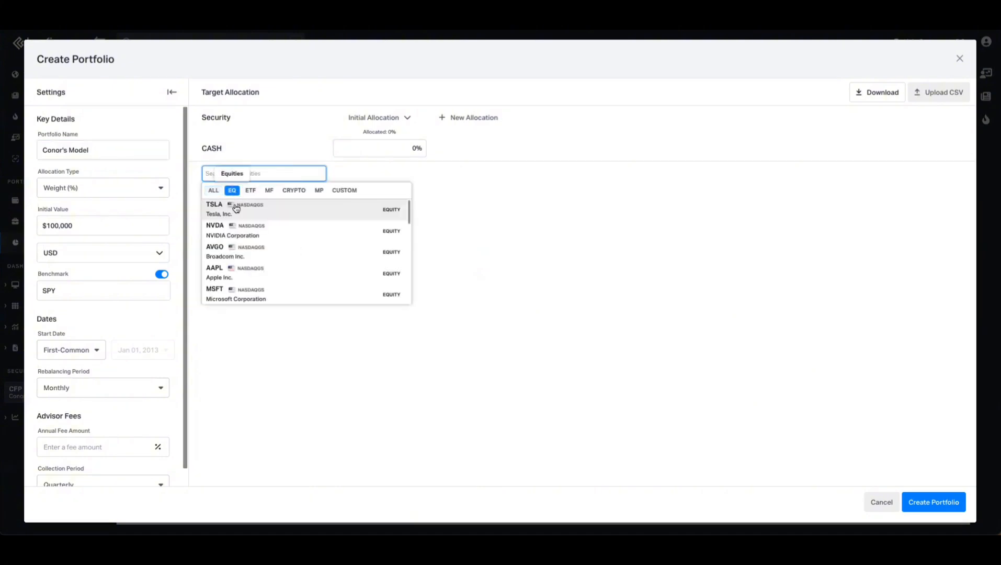
left_click(250, 190)
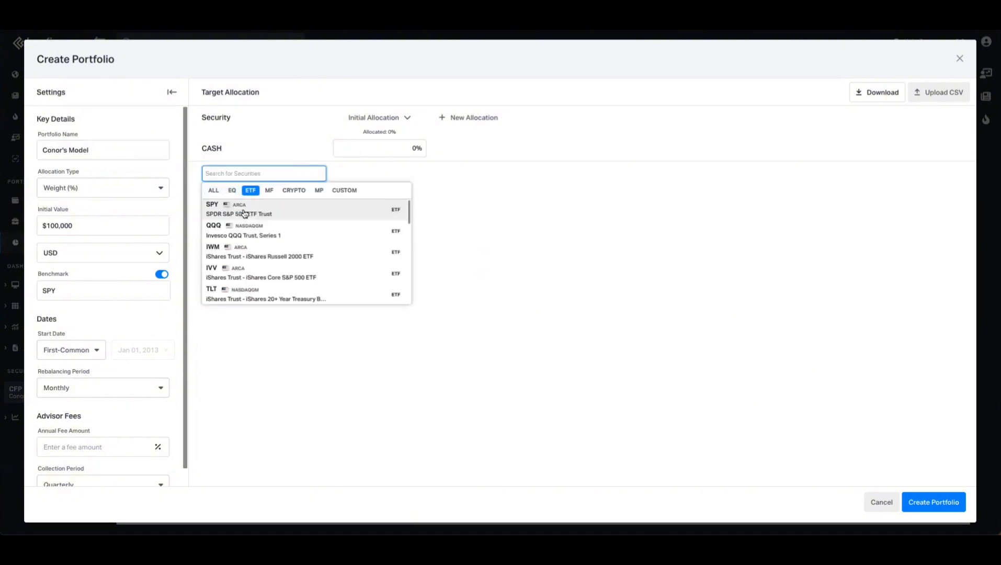
left_click(243, 213)
left_click(219, 197)
left_click(345, 216)
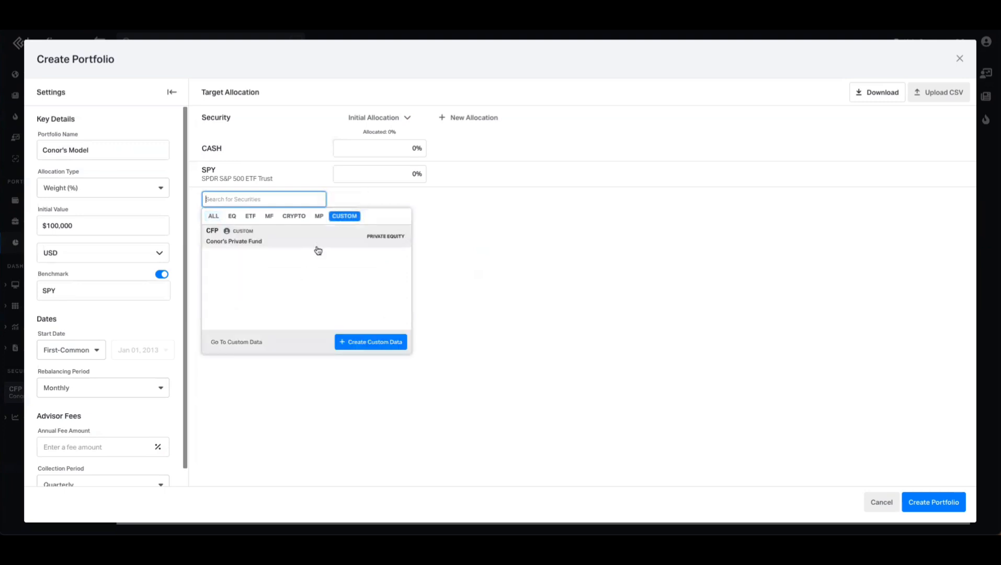
left_click(288, 243)
Equalize the initial allocation weights across the two securities and create the model portfolio.
left_click(409, 120)
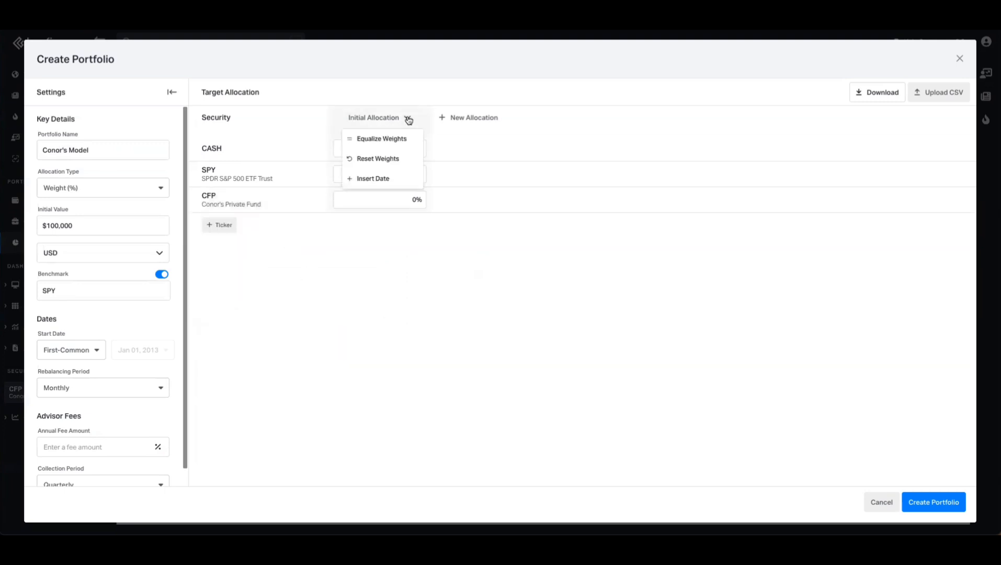
left_click(395, 139)
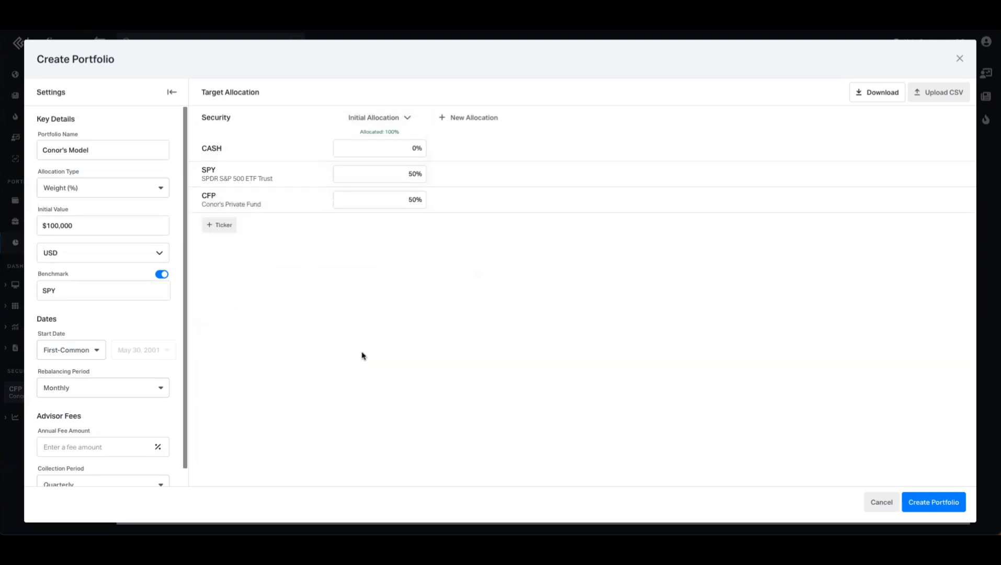
left_click(922, 501)
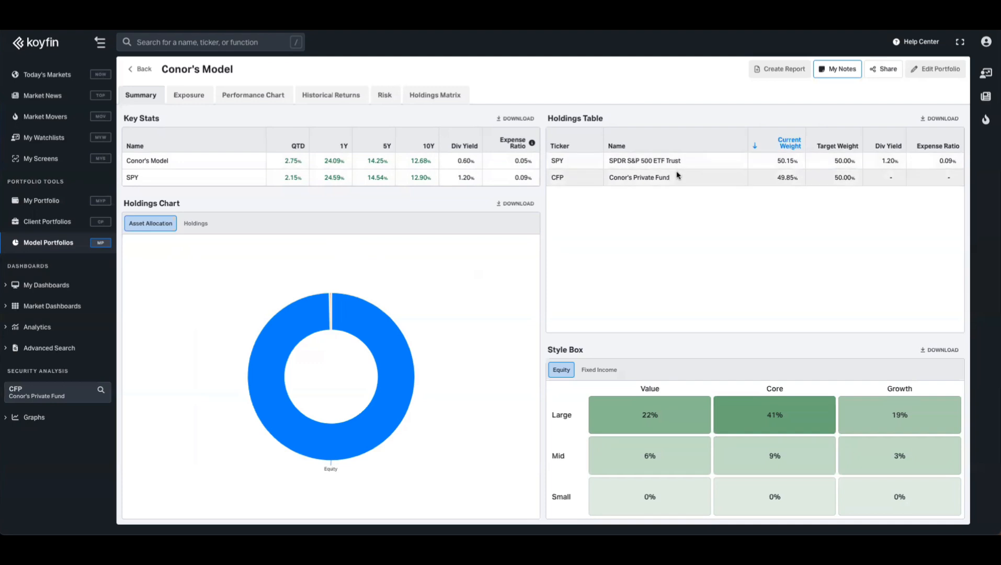
View the model's holdings chart by individual holding and its equity sector exposure.
left_click(195, 223)
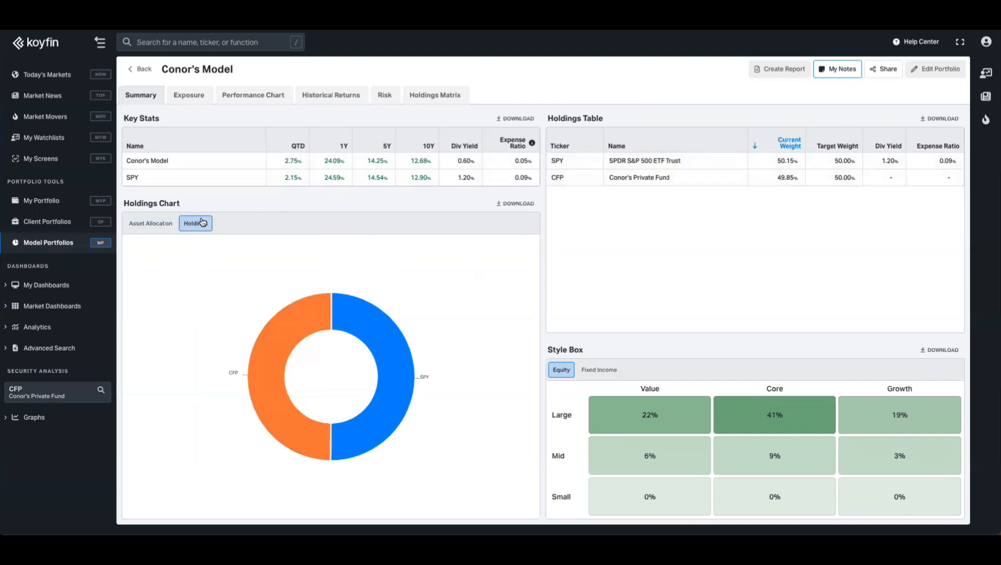
mouse_move(276, 349)
left_click(198, 100)
left_click(206, 121)
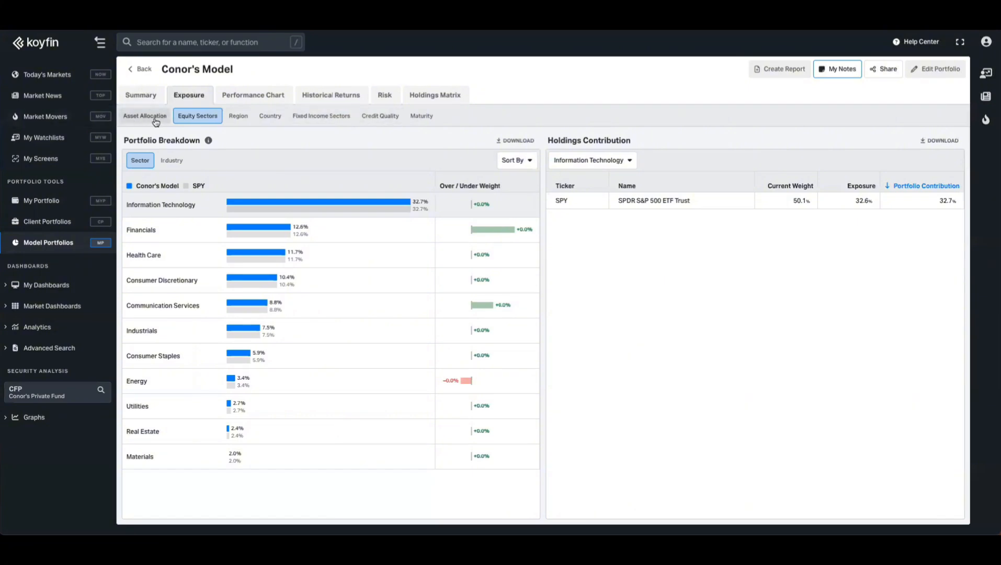
Review the model's performance chart, historical returns, risk metrics and holdings matrix.
left_click(253, 95)
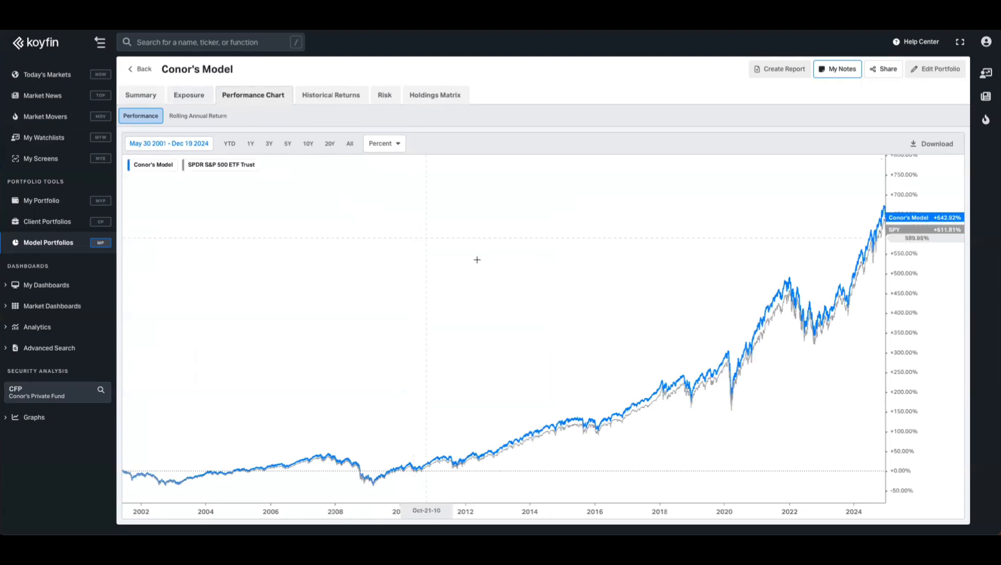
left_click(340, 99)
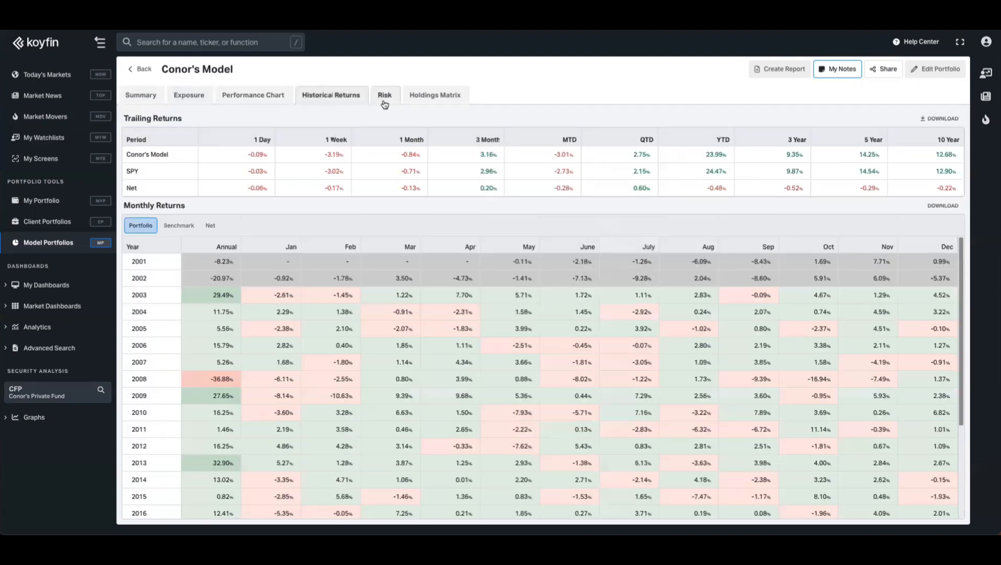
left_click(387, 97)
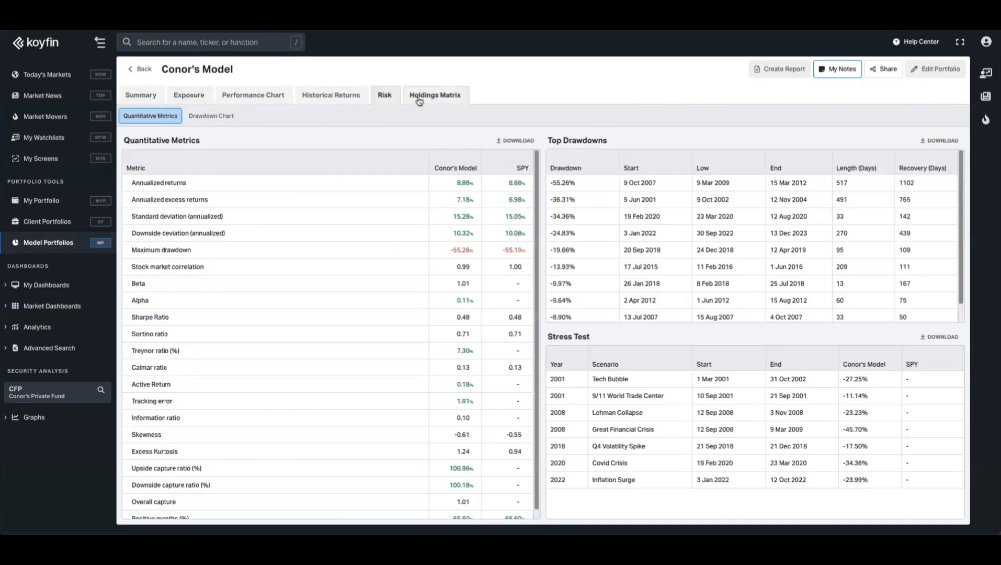
left_click(418, 99)
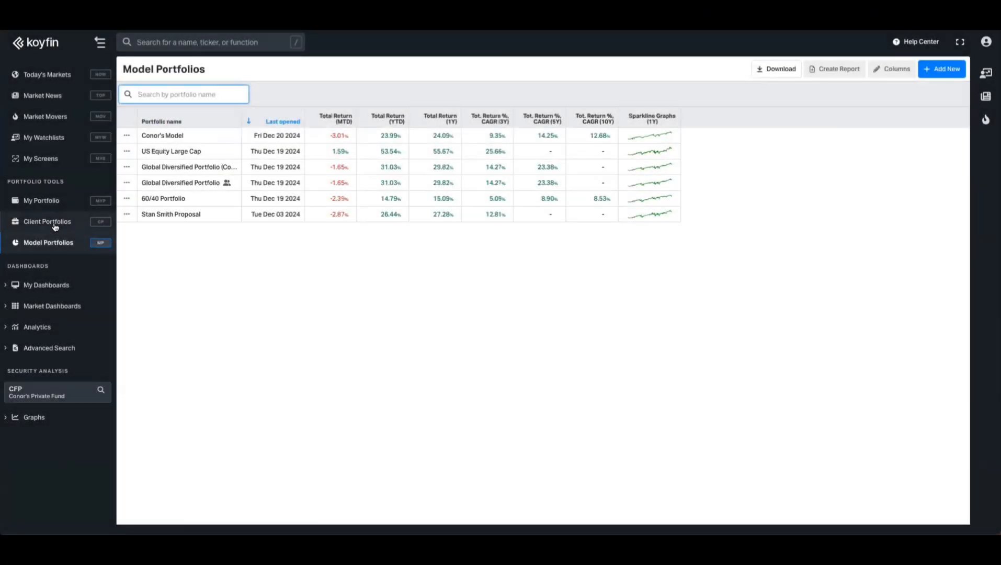
Open the prospect's client portfolio for editing and add the custom private fund (CFP) as a holding.
left_click(52, 222)
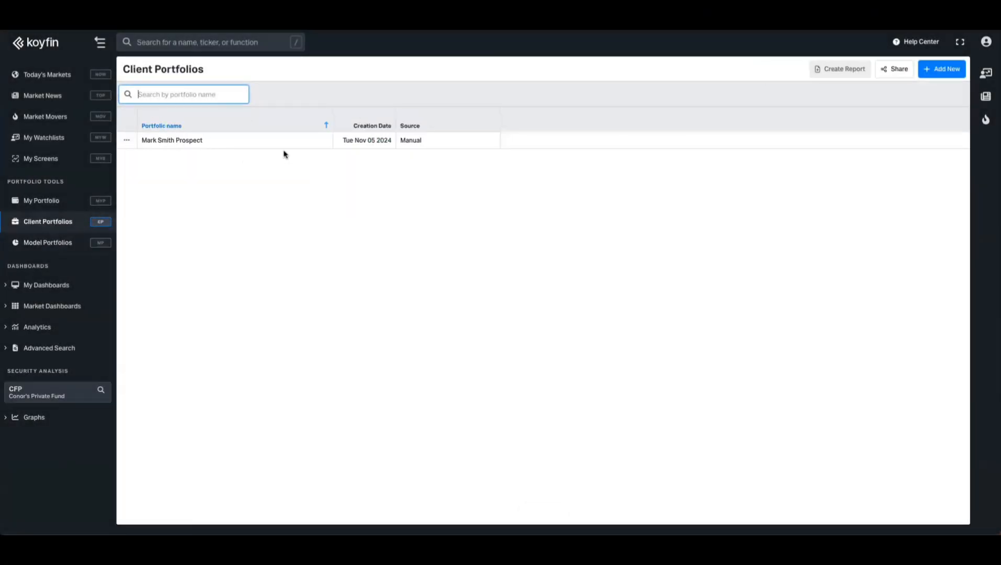
left_click(188, 142)
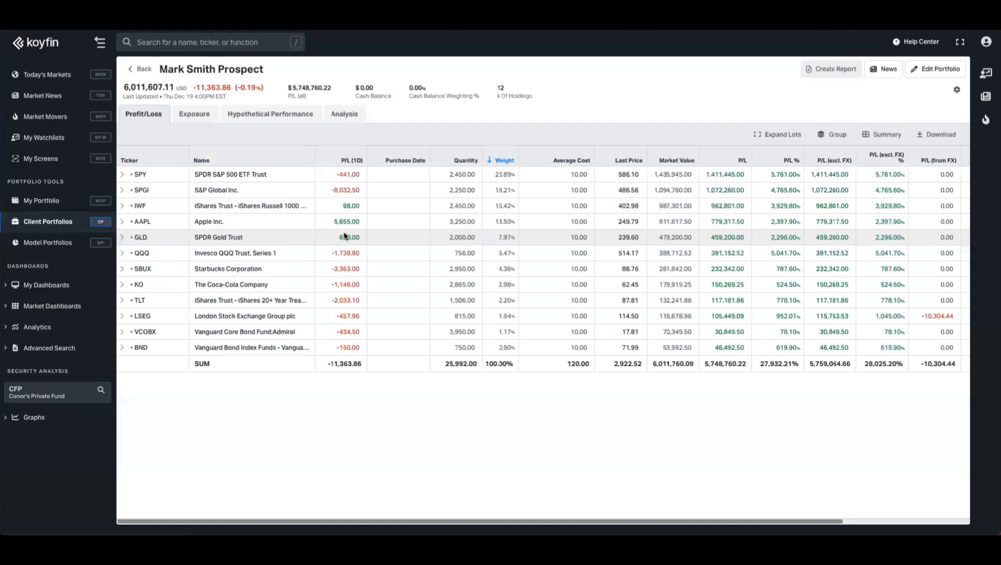
left_click(934, 71)
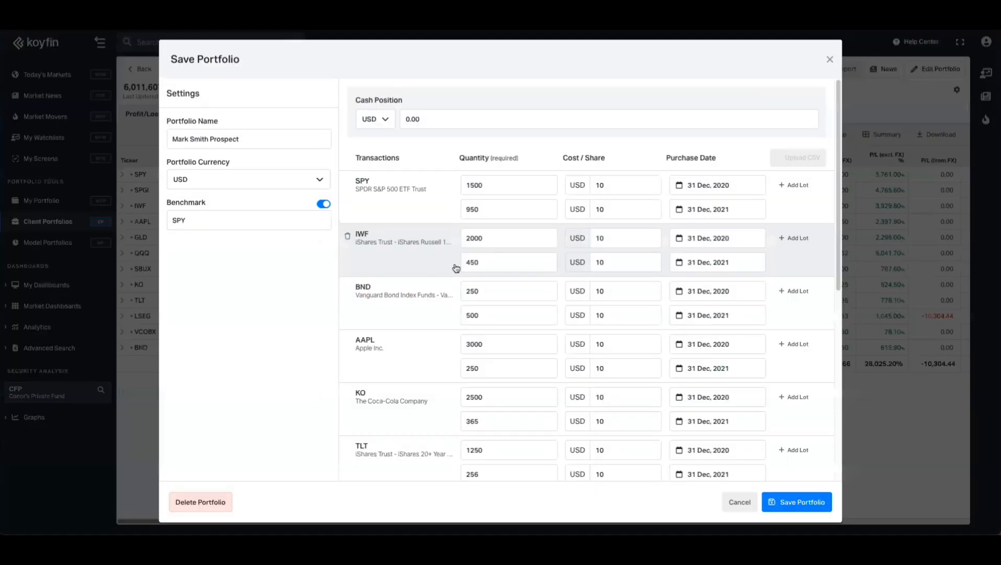
scroll(462, 275, "down", 10)
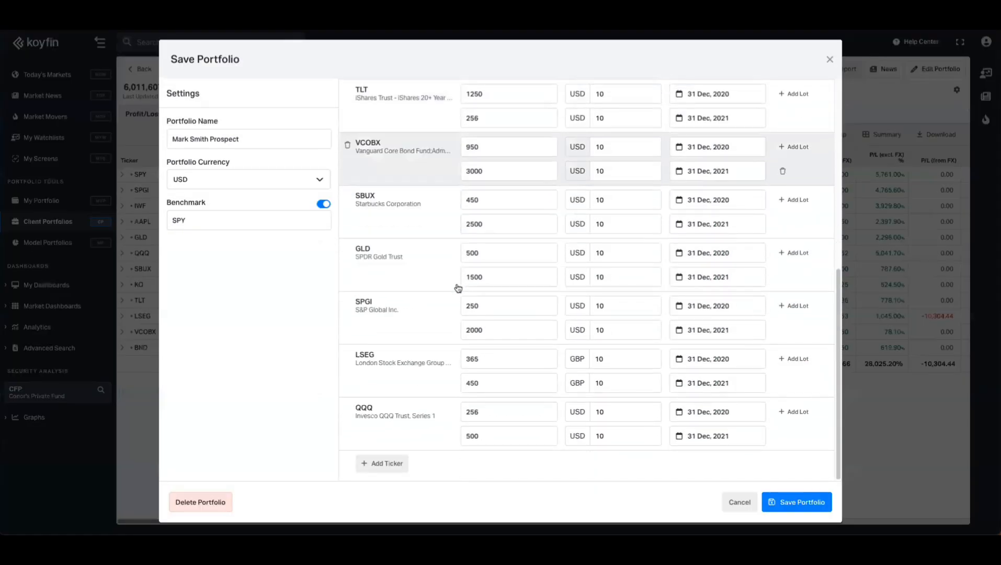
left_click(393, 463)
left_click(481, 340)
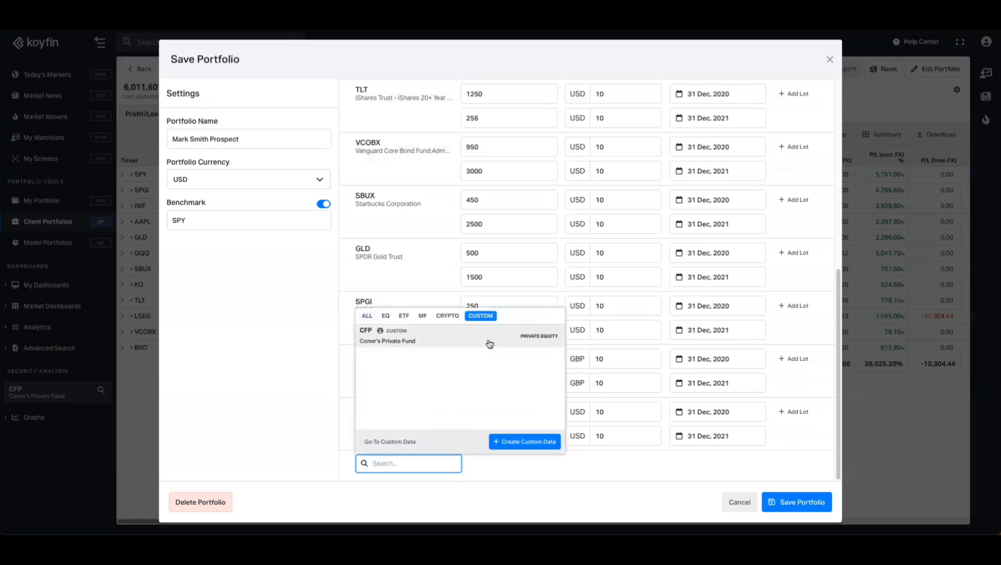
left_click(384, 341)
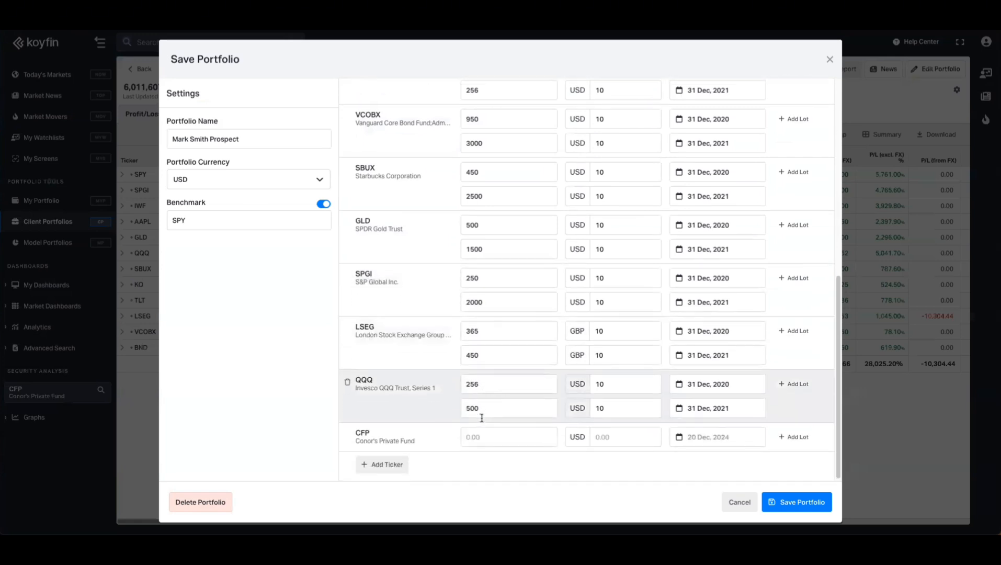
Set the CFP lot to quantity 500, cost per share 10 USD and purchase date 01 Dec 2022, and save the client portfolio.
left_click(481, 435)
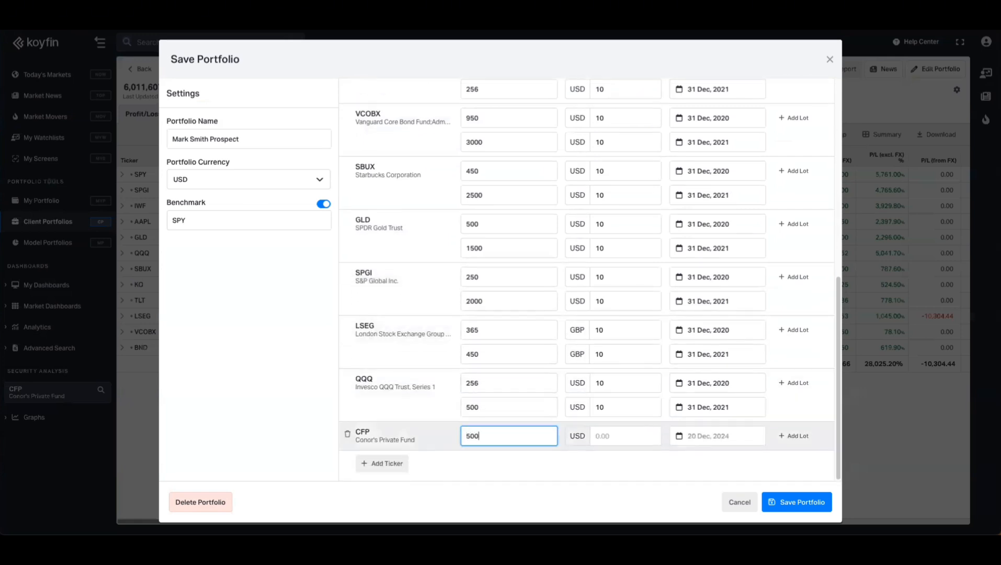
left_click(602, 436)
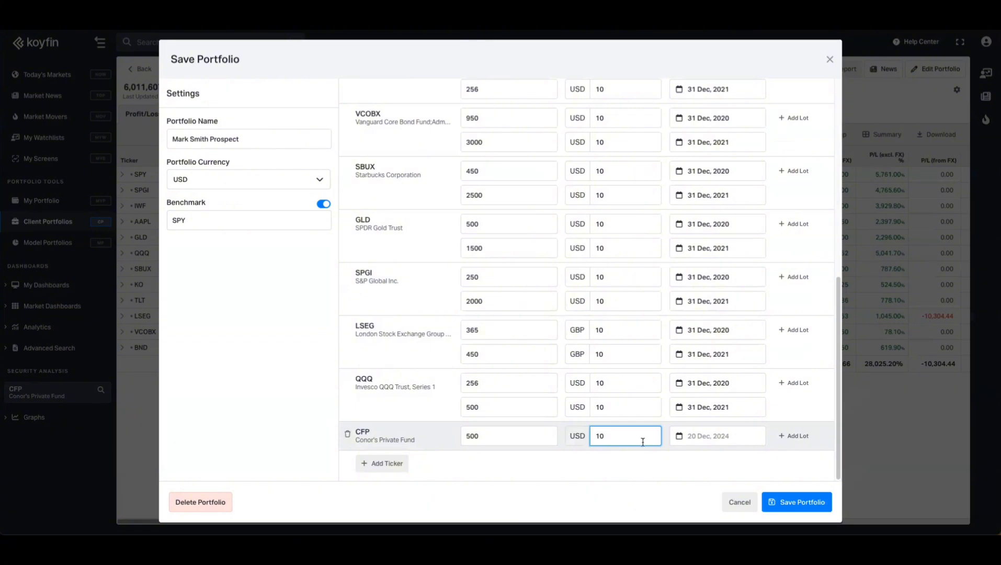
left_click(710, 437)
left_click(678, 287)
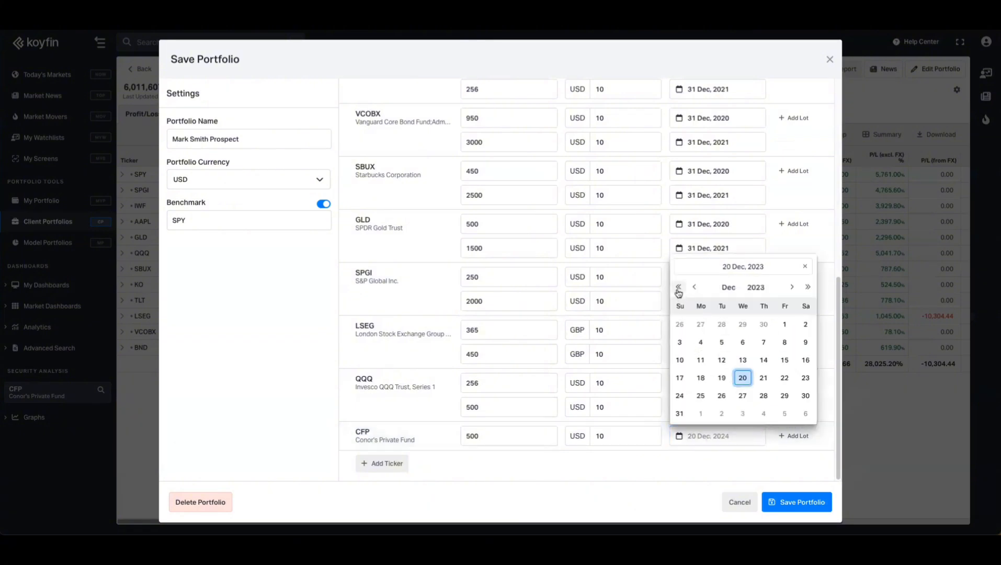
left_click(678, 288)
left_click(762, 324)
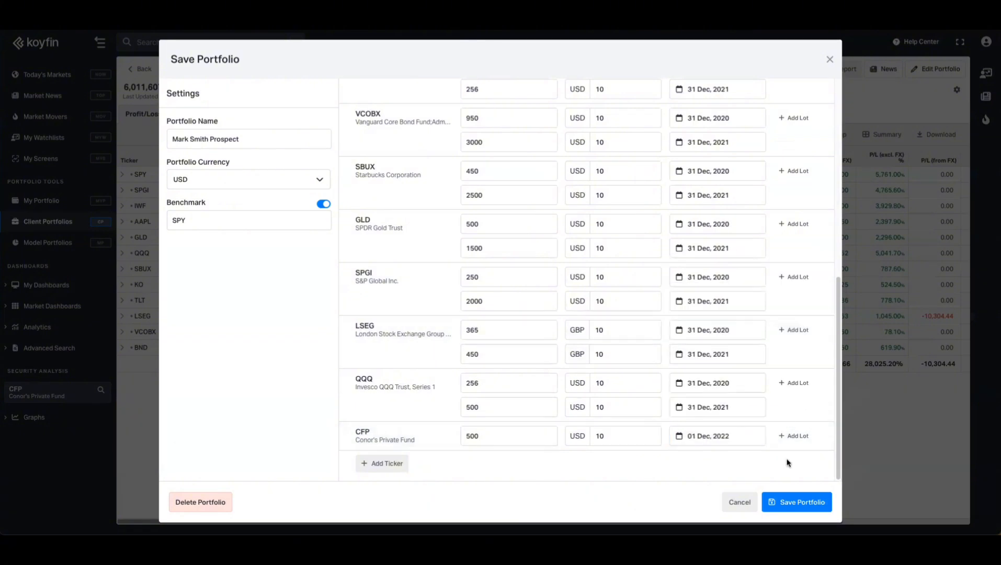
left_click(787, 504)
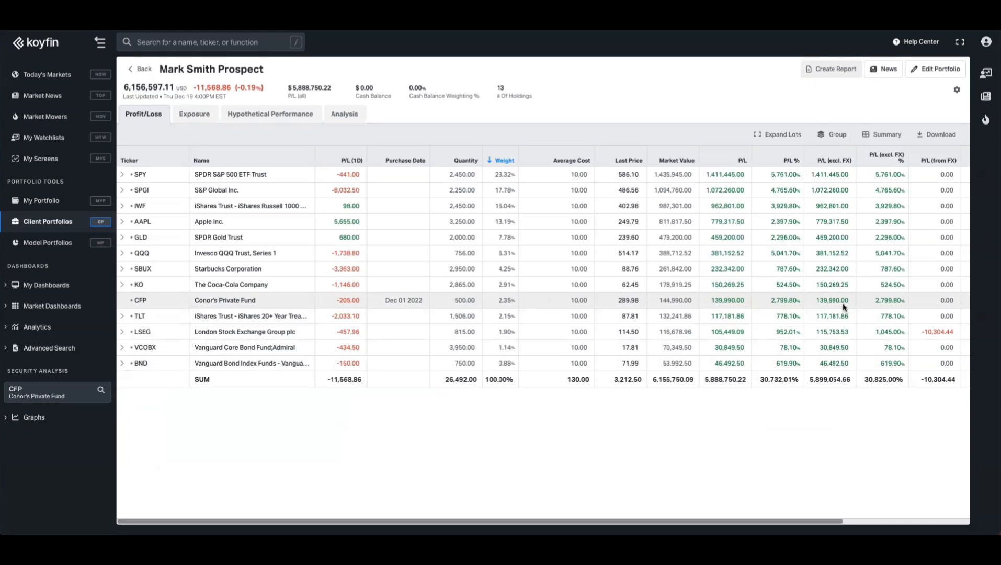
Examine the client portfolio's exposure by instrument type and asset allocation, limiting the asset allocation holdings table to Equity.
left_click(199, 107)
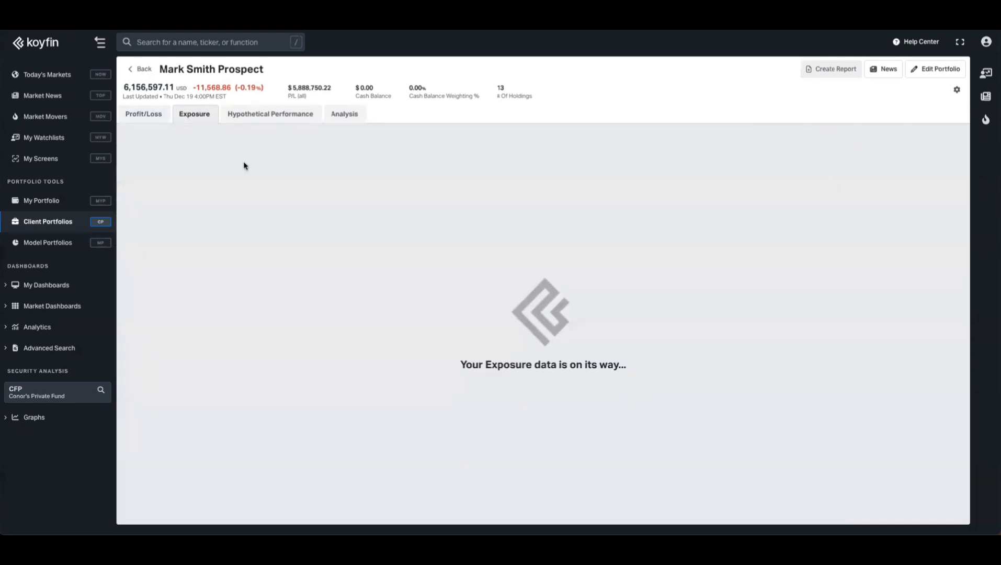
left_click(192, 135)
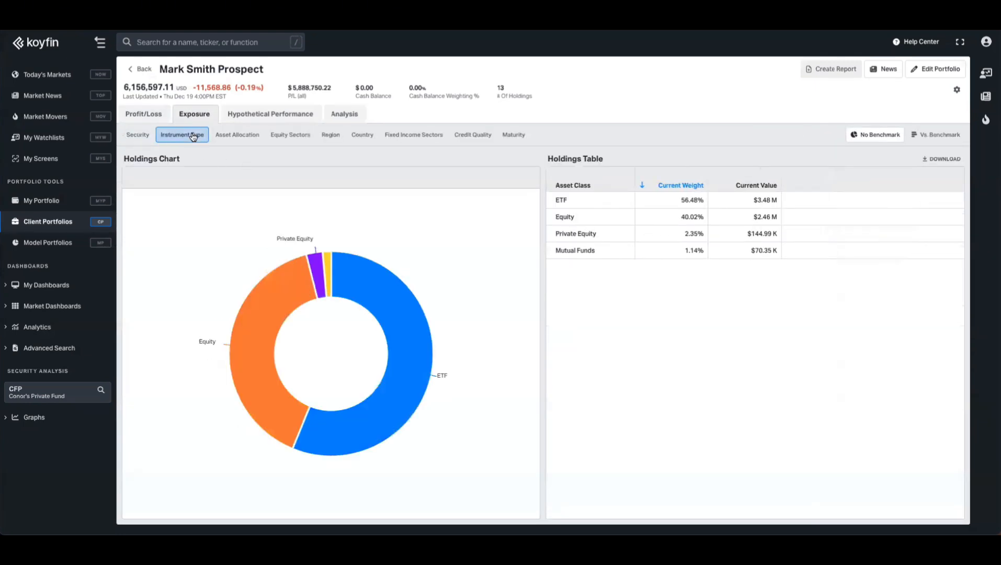
mouse_move(322, 274)
left_click(248, 137)
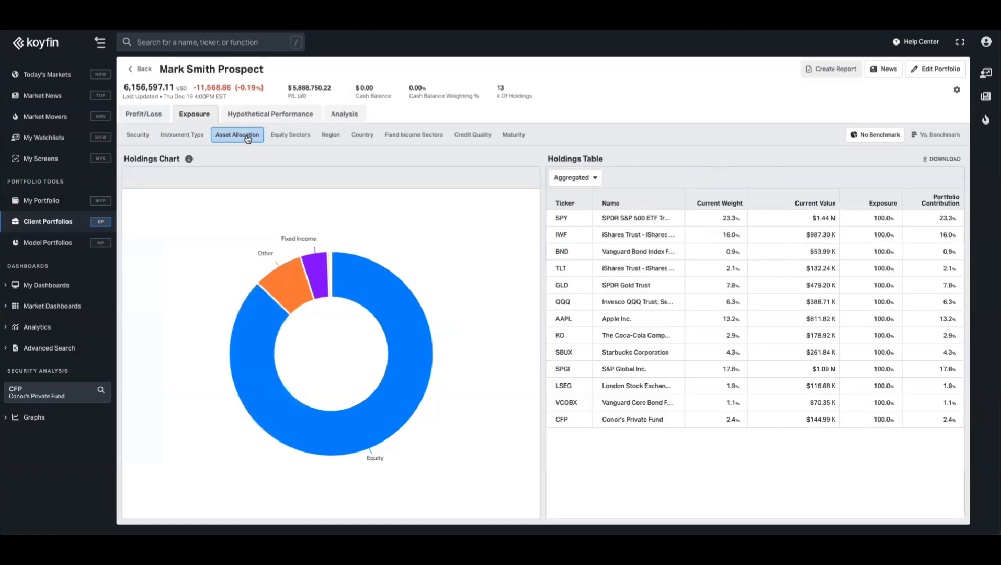
left_click(575, 178)
left_click(580, 278)
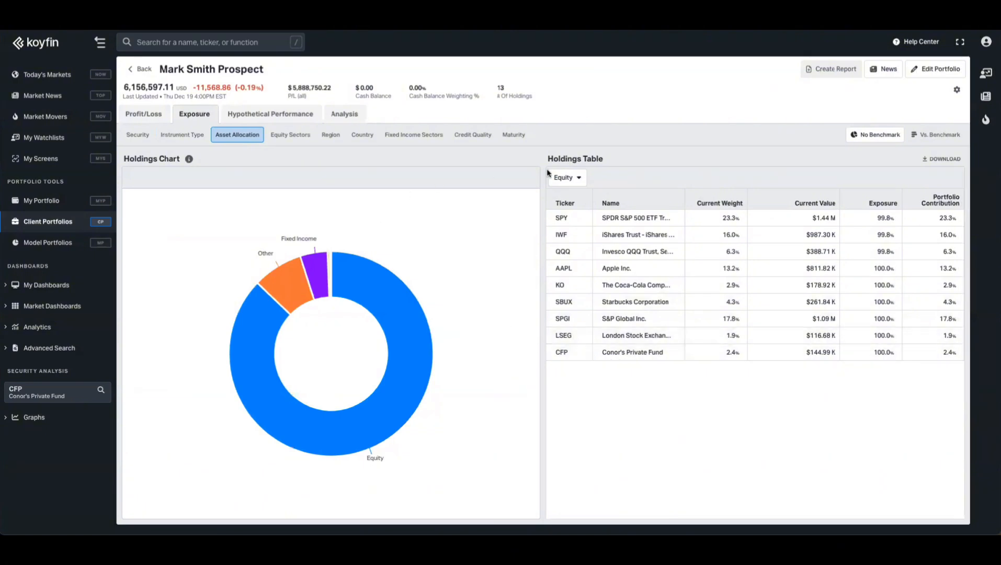
Start a report with the prospect's portfolio as the primary portfolio, without a comparison, and preview its Comparison Summary page.
left_click(822, 71)
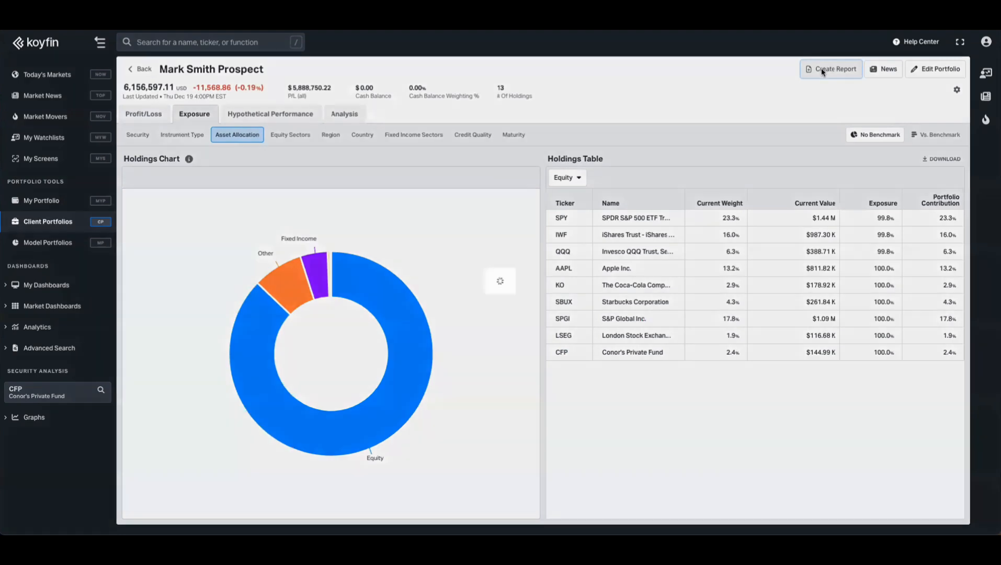
left_click(511, 204)
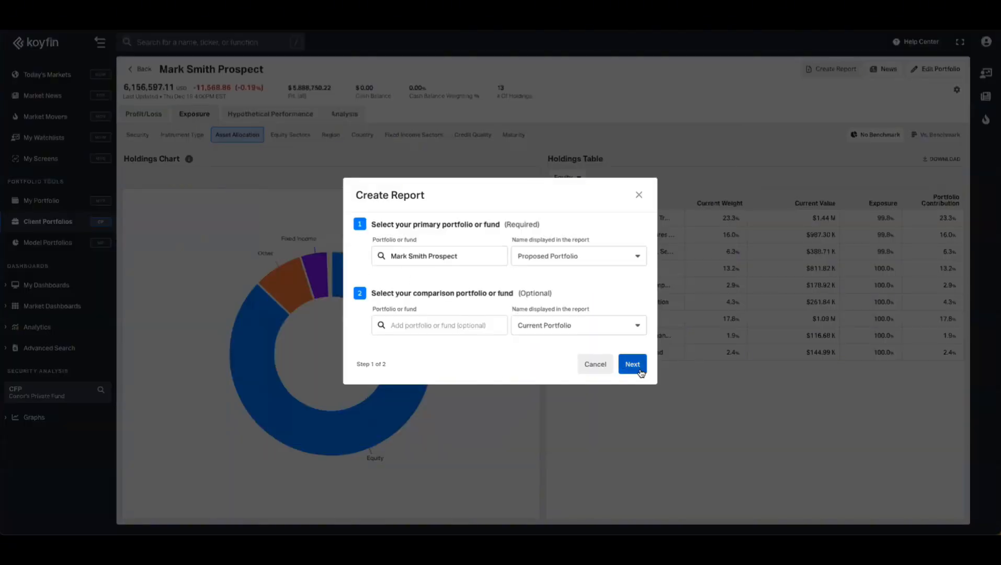
left_click(641, 372)
left_click(633, 427)
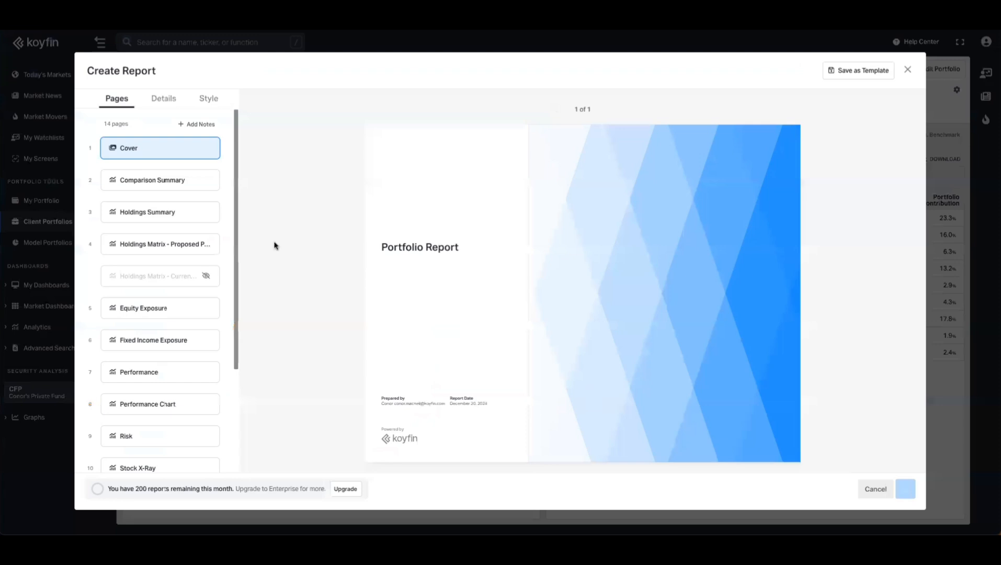
left_click(132, 177)
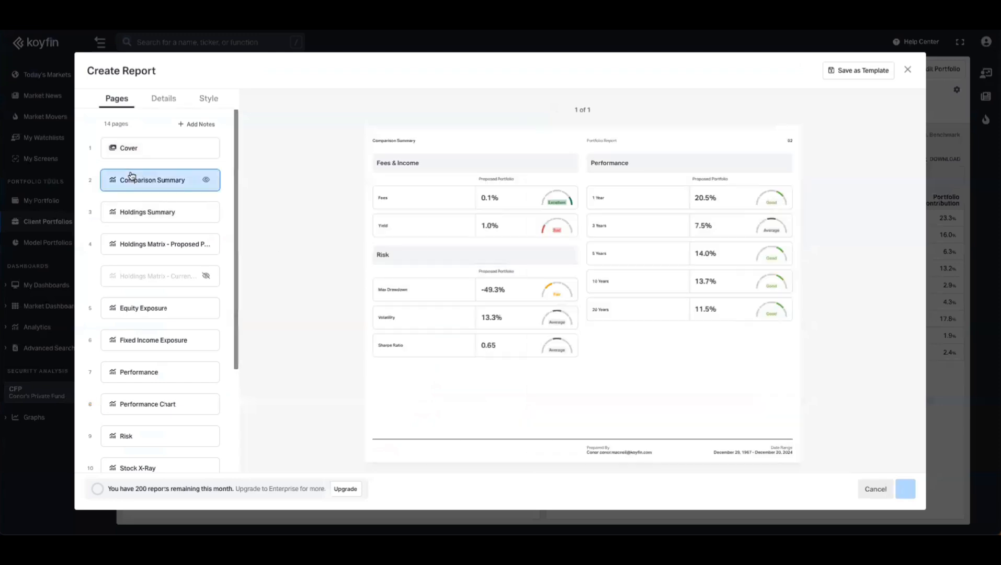
Preview the report's Holdings Summary, proposed Holdings Matrix, Equity Exposure, Fixed Income Exposure, Performance and Performance Chart pages.
left_click(150, 212)
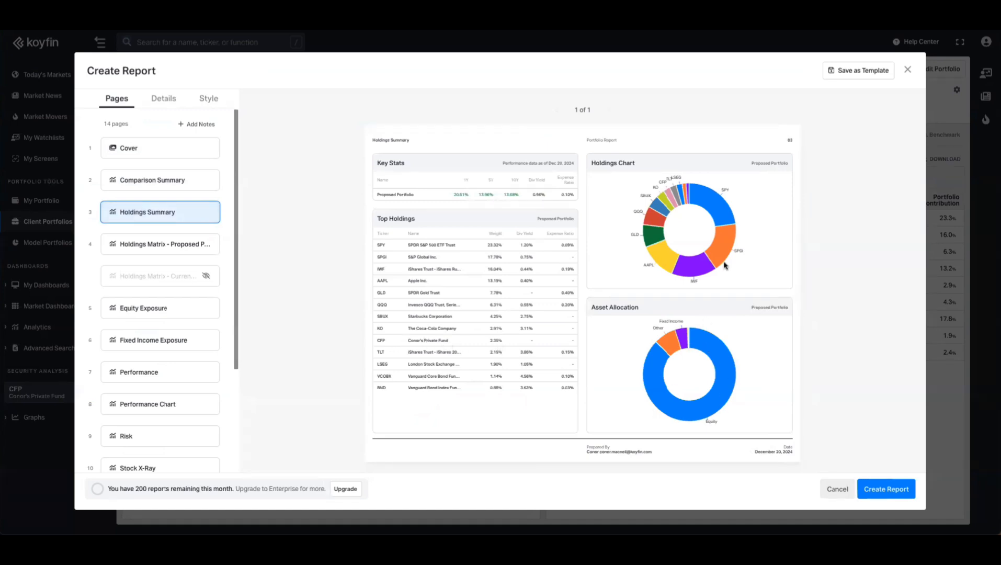
left_click(137, 245)
left_click(162, 309)
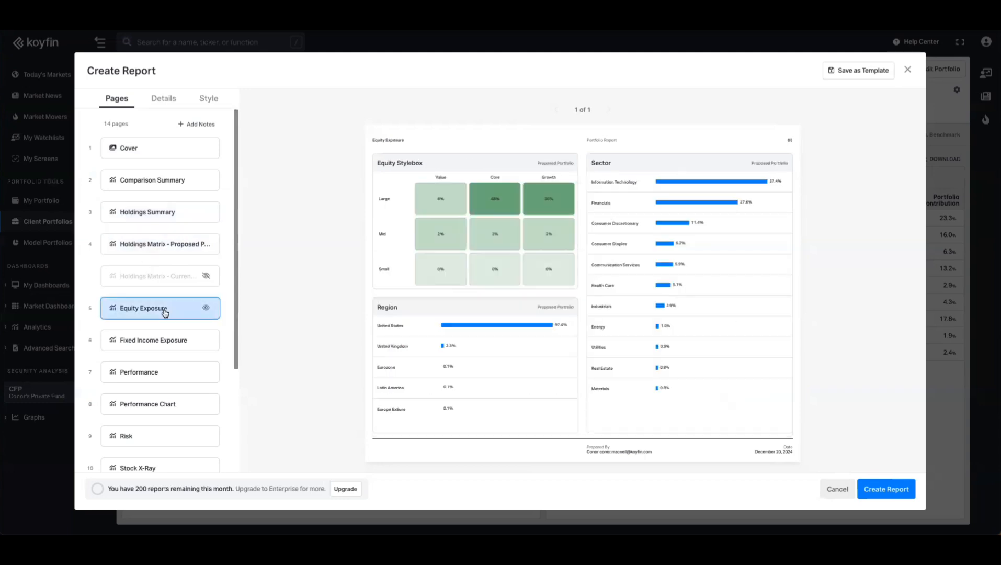
left_click(162, 351)
left_click(158, 373)
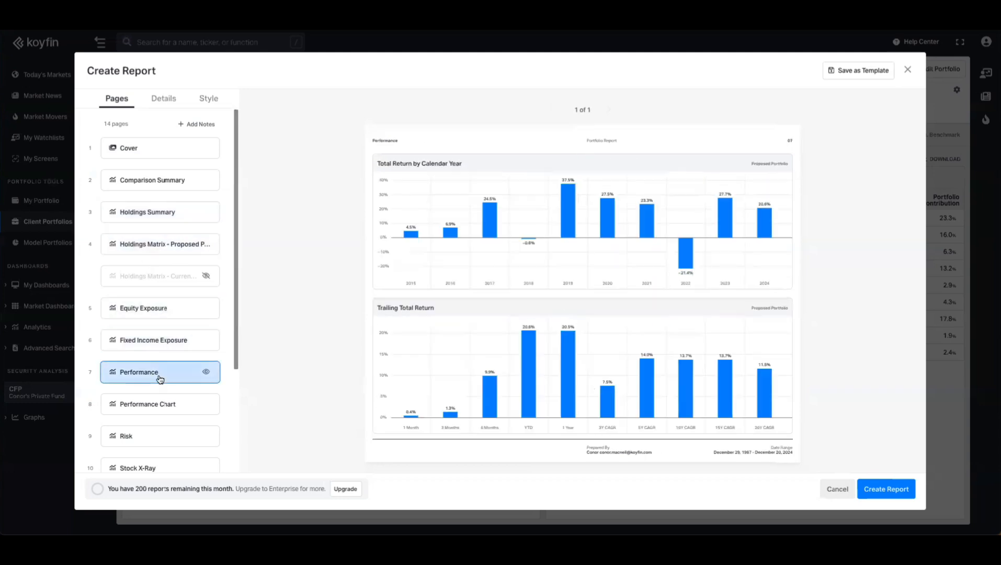
left_click(158, 404)
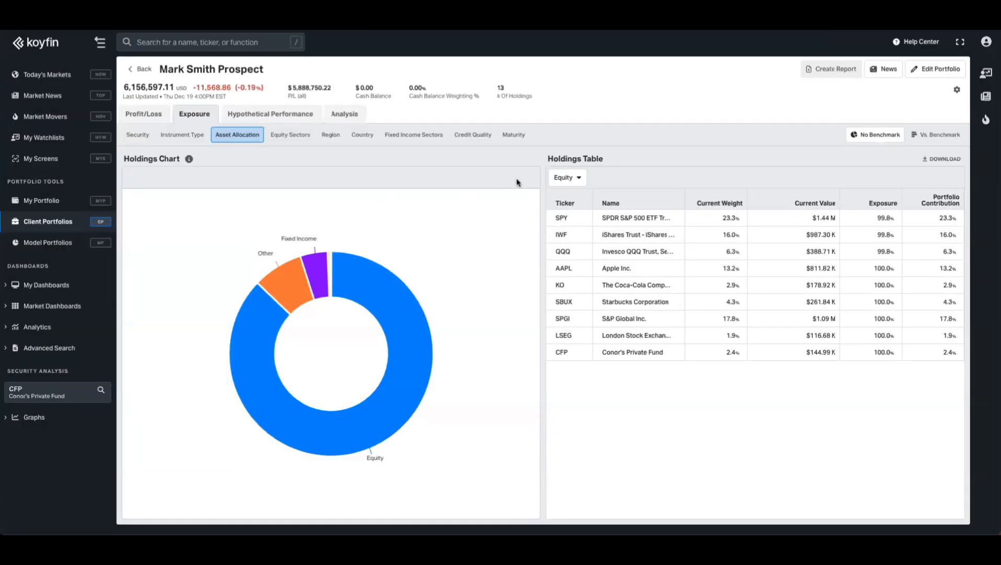
Create a new custom data series in My Data from a CSV, using row 1 as headers and matching the Value and Date columns.
left_click(986, 42)
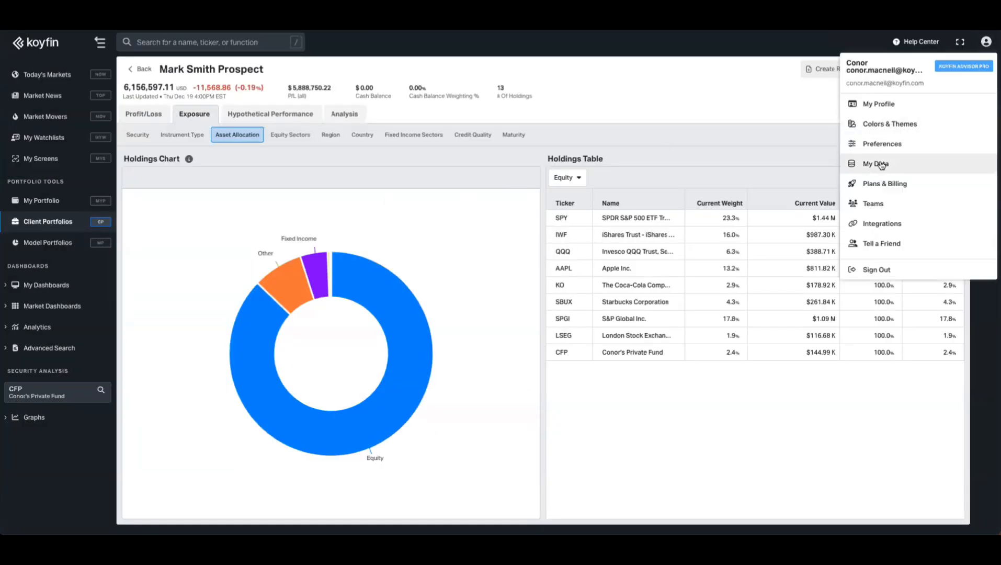
left_click(879, 163)
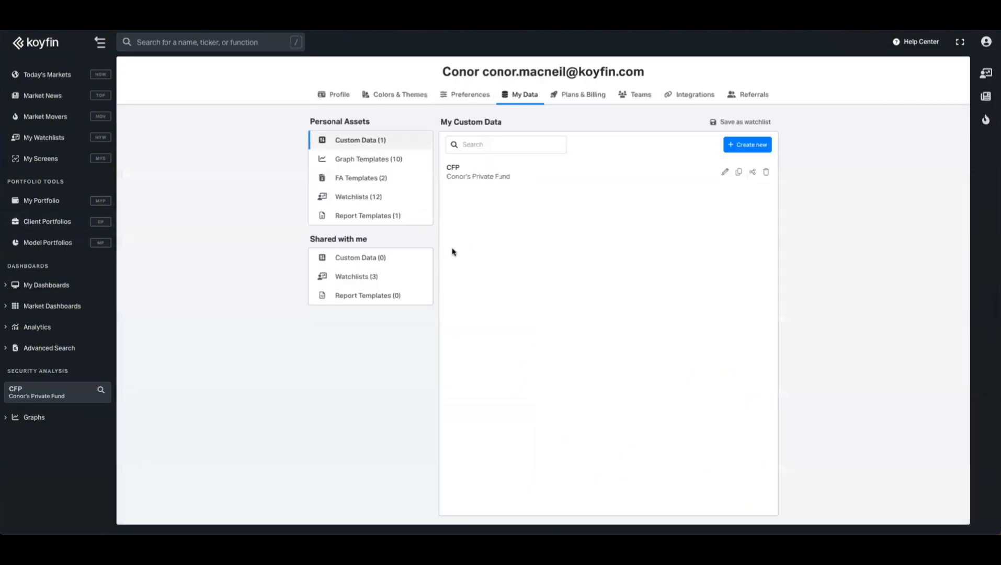
left_click(749, 145)
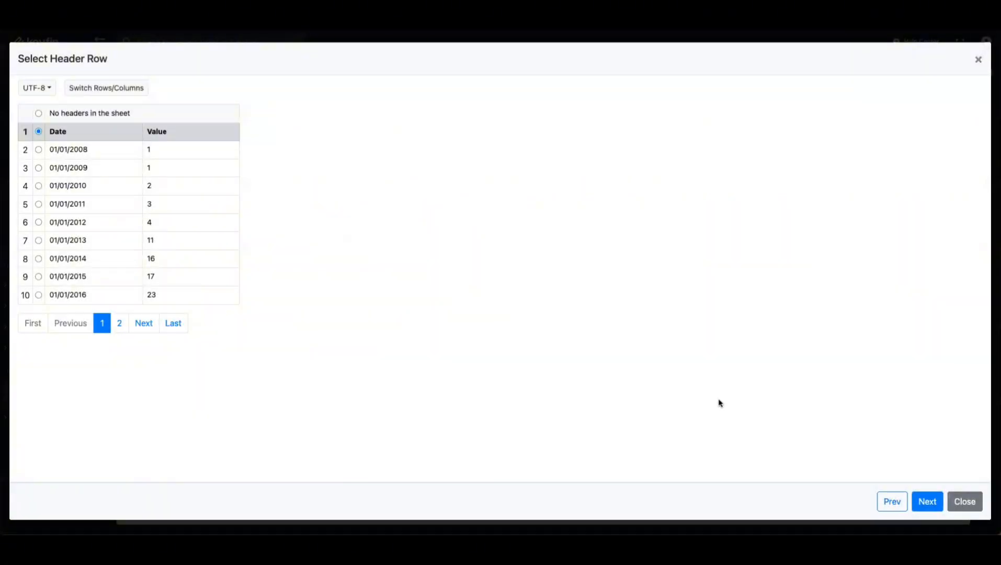
left_click(925, 503)
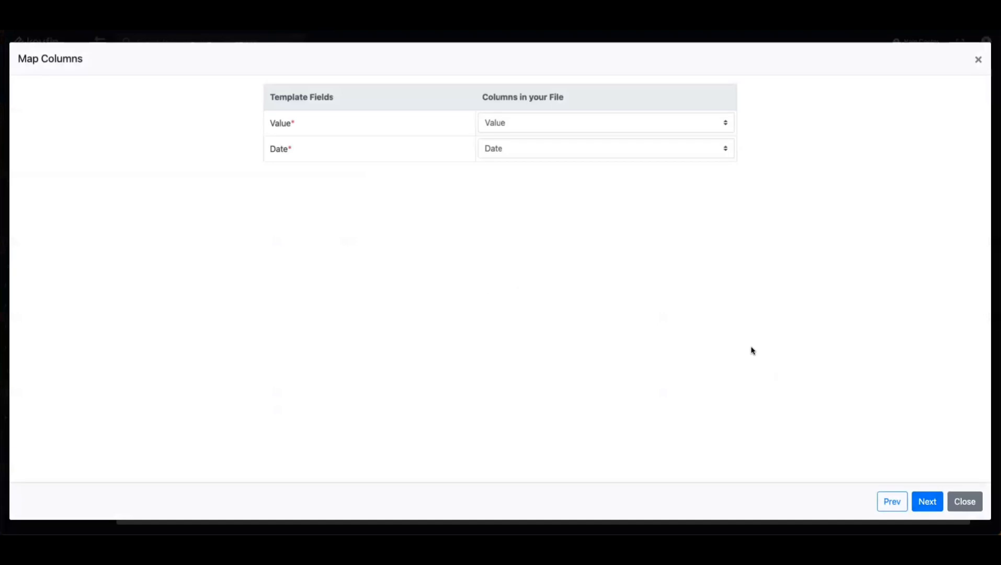
left_click(923, 497)
left_click(924, 498)
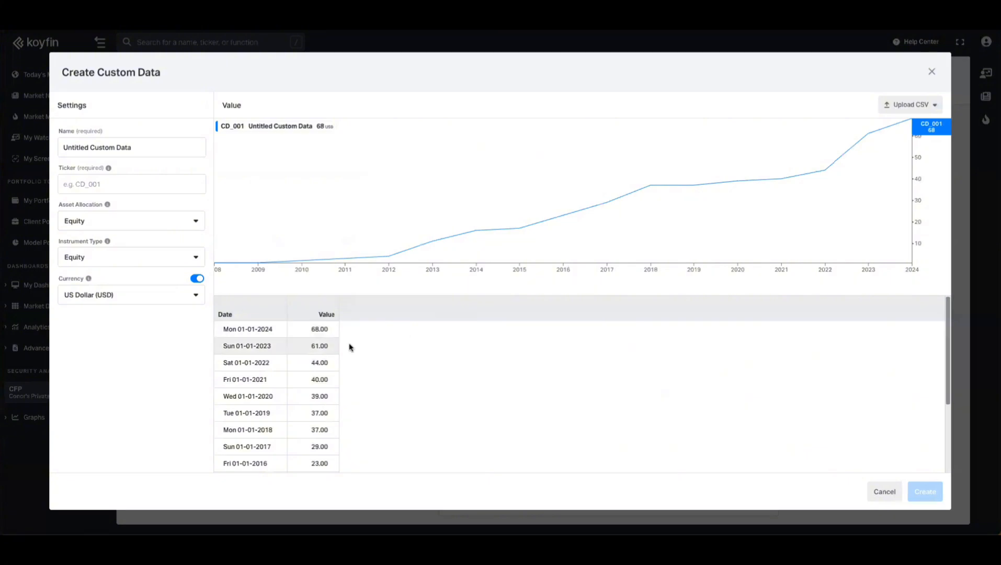
Review the imported values, name the custom series "Chipotle International Stores (ex-US)" and give it the ticker CMG.
scroll(318, 368, "down", 1)
scroll(318, 368, "down", 2)
scroll(320, 375, "up", 3)
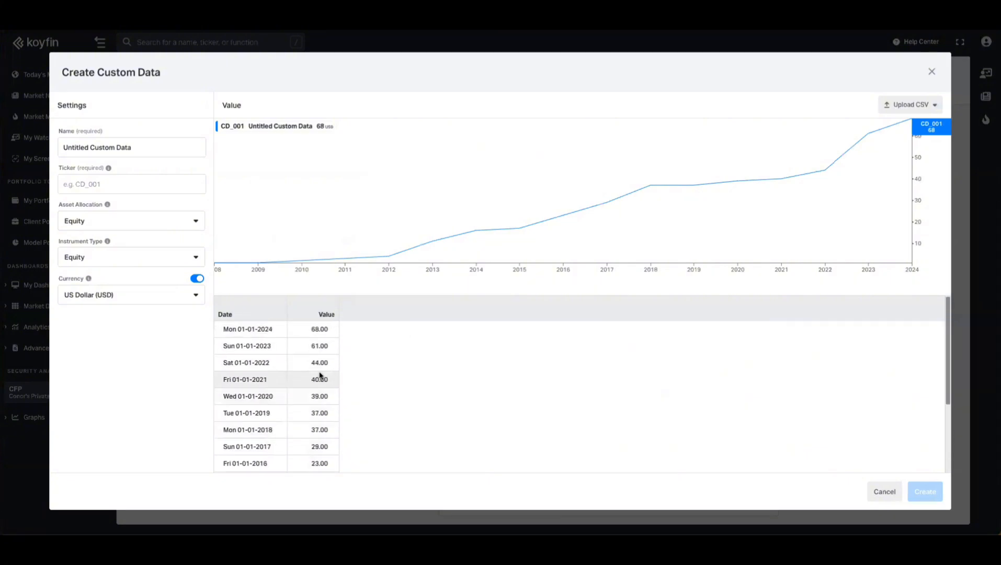
scroll(320, 375, "down", 5)
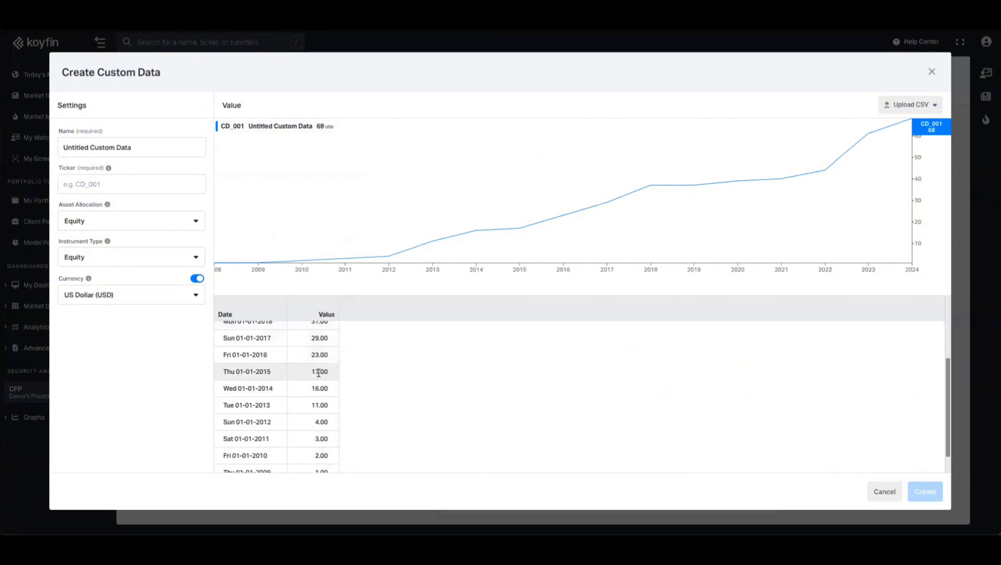
scroll(319, 375, "up", 5)
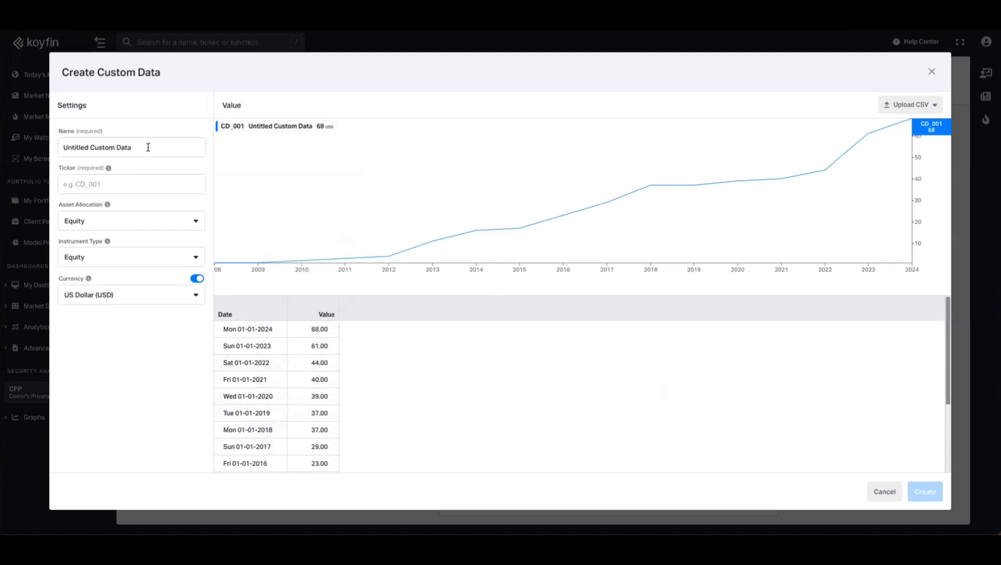
left_click_drag(148, 147, 57, 150)
type("Chip")
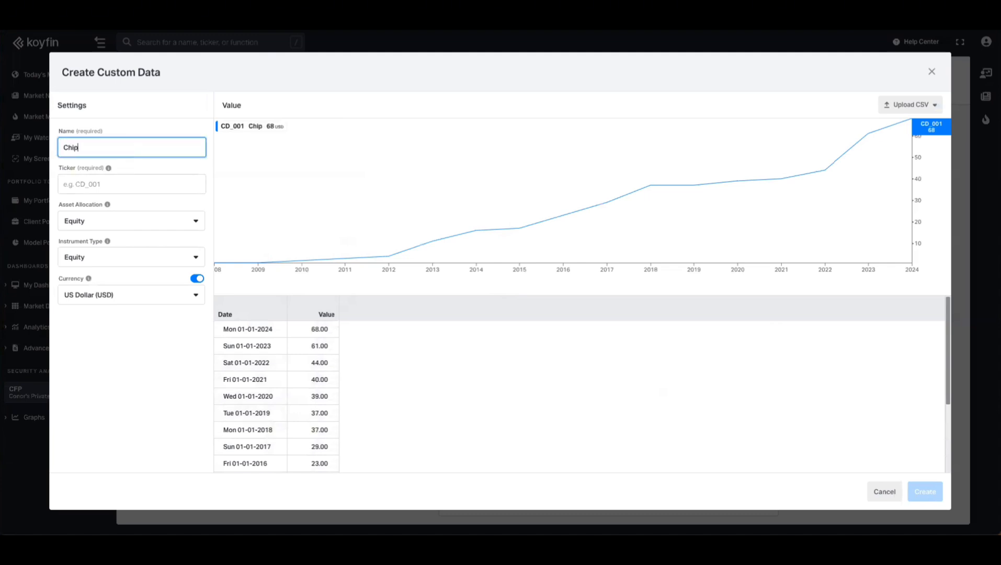
type("otle International")
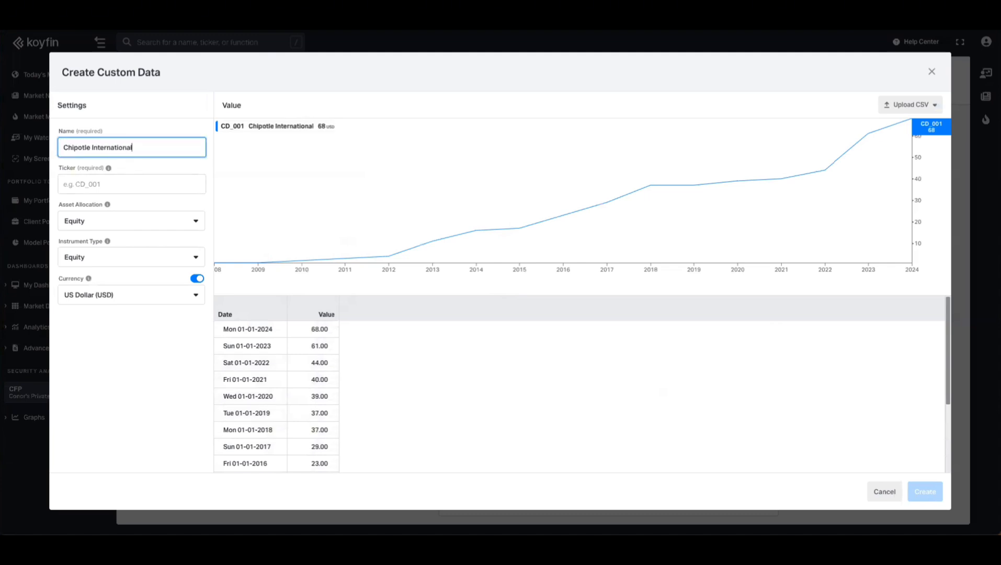
type(" Stores (ex-US)")
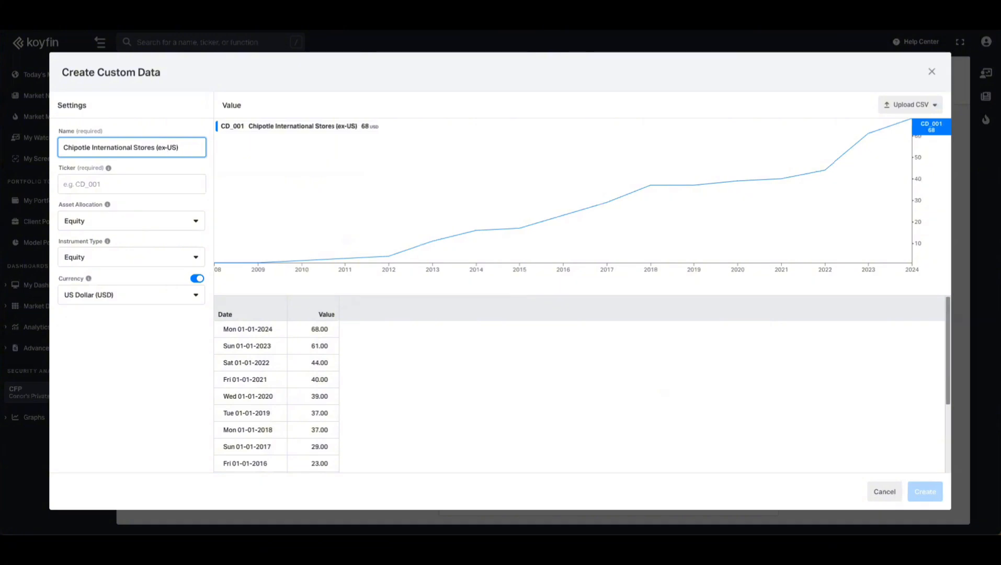
left_click(100, 184)
type("CMG")
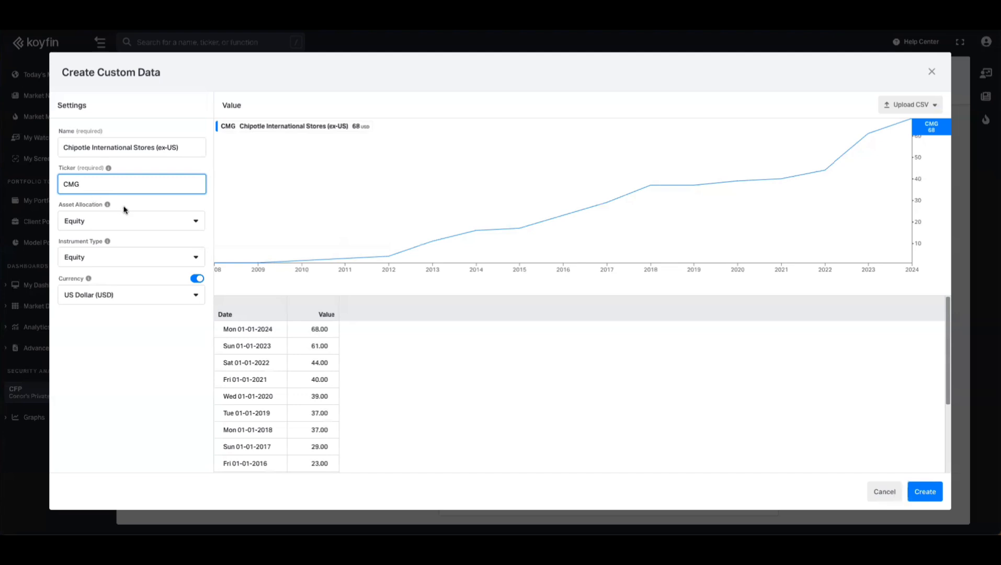
Set the series' asset allocation and instrument type to Other, turn off its currency, and create it.
left_click(138, 220)
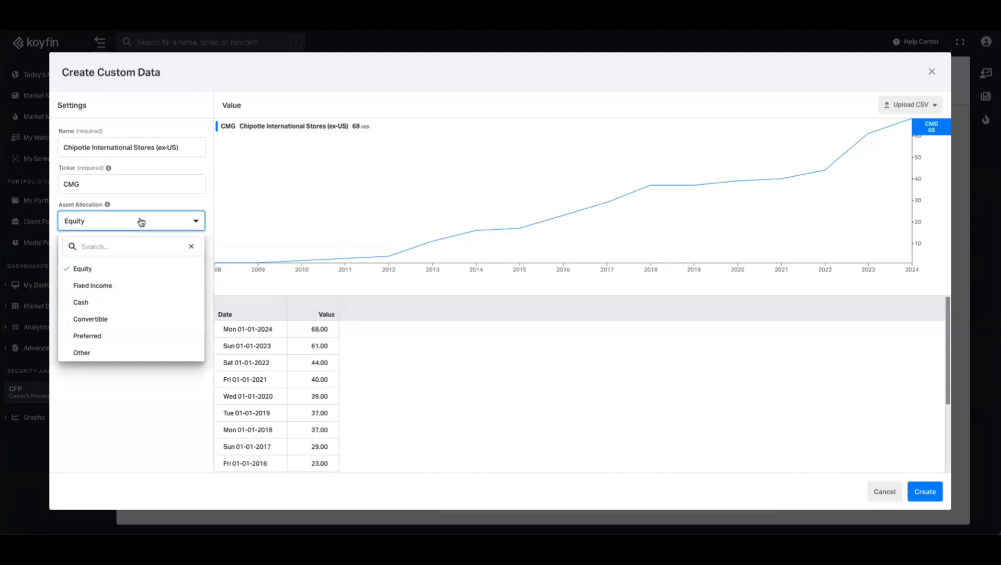
left_click(101, 349)
left_click(129, 263)
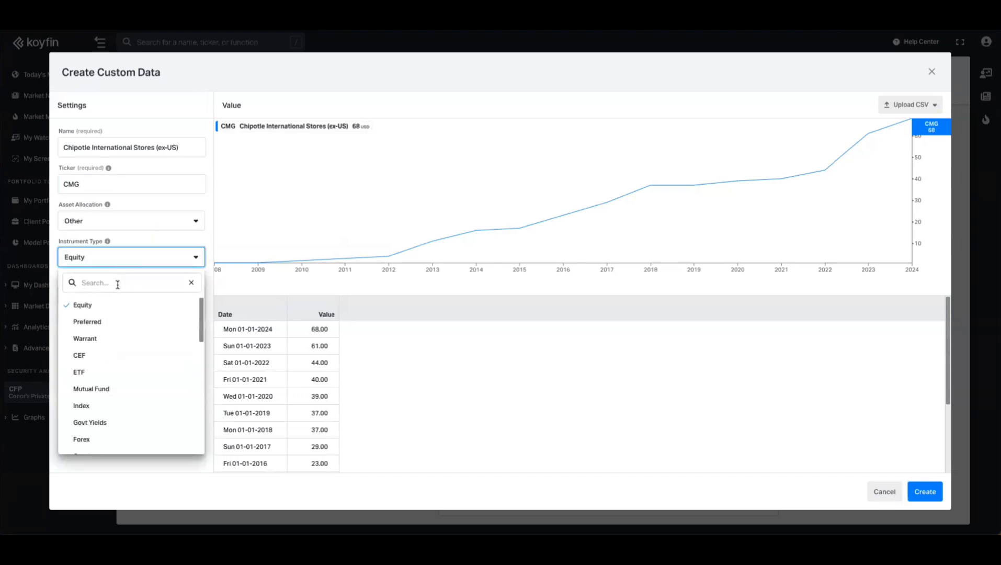
type("other")
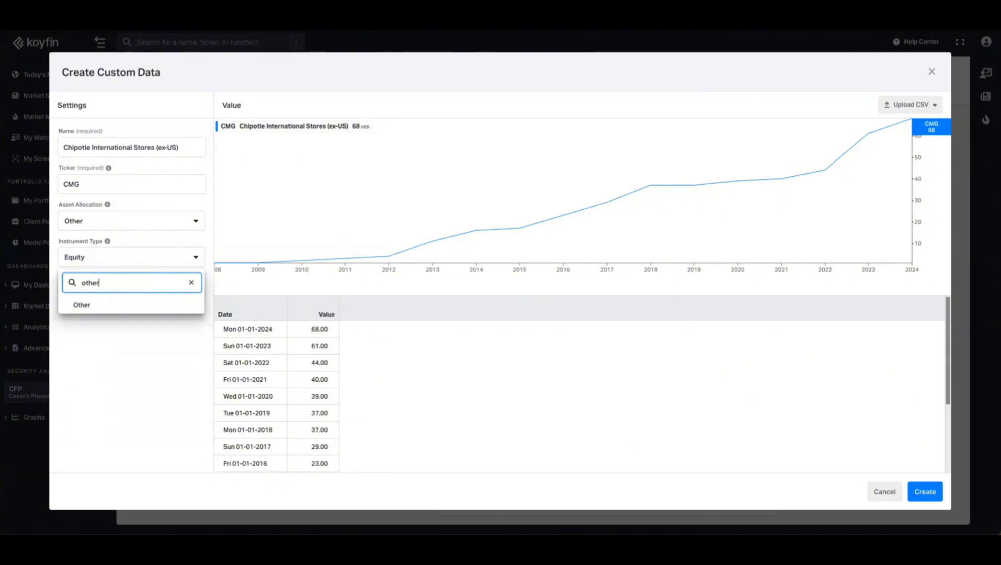
left_click(109, 306)
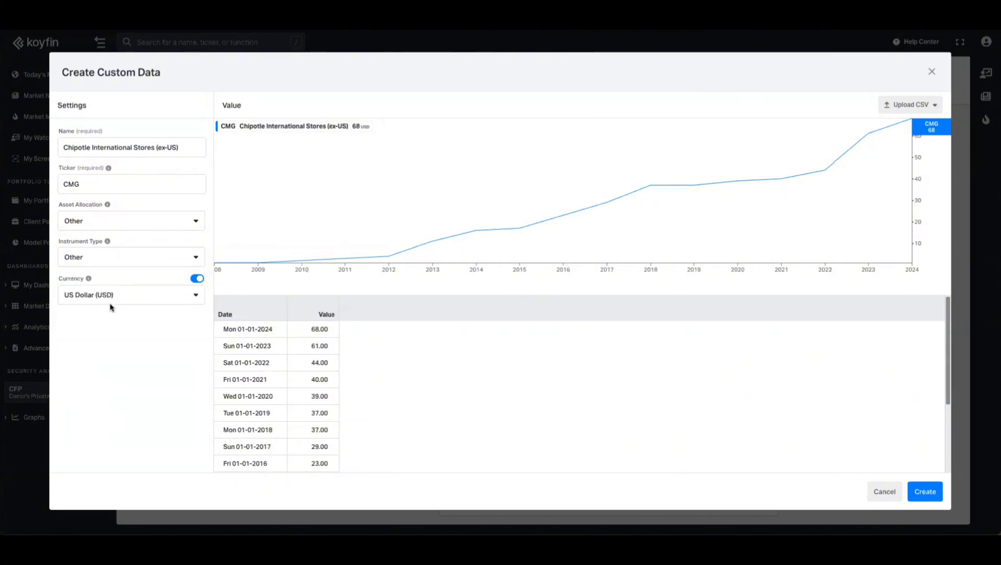
left_click(201, 280)
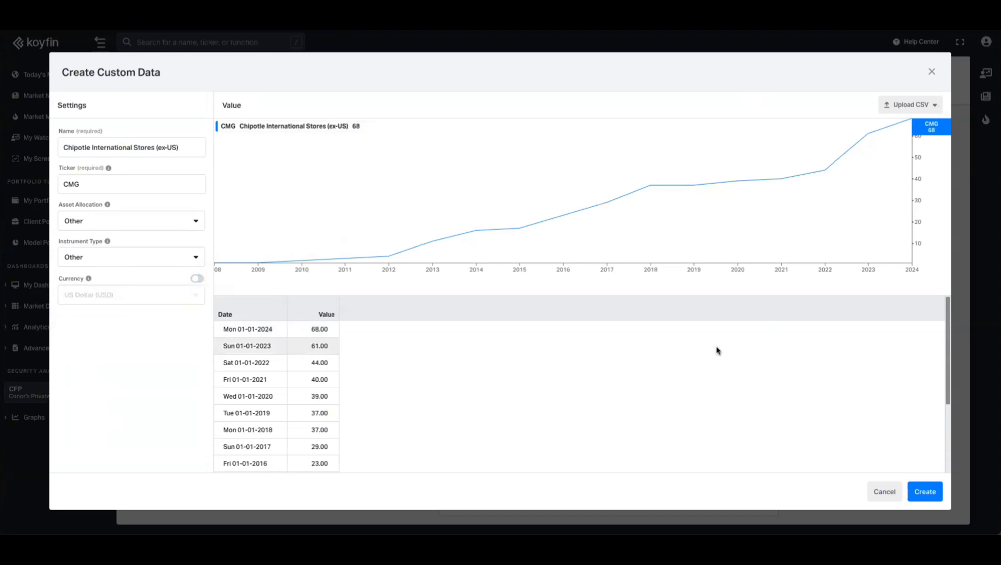
left_click(925, 490)
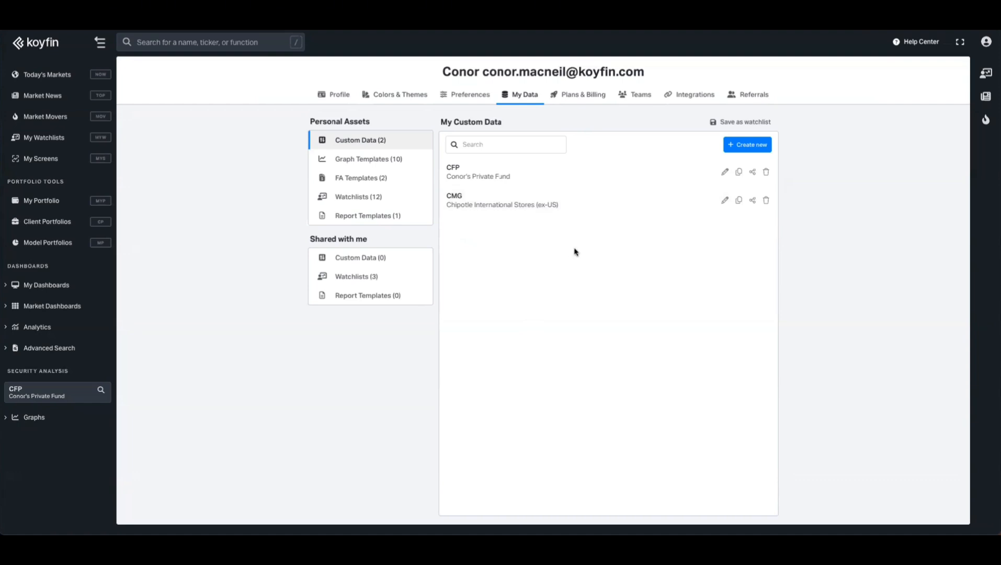
Open the custom CMG series for editing, check the New and Append CSV upload options, and close it without changes.
left_click(725, 200)
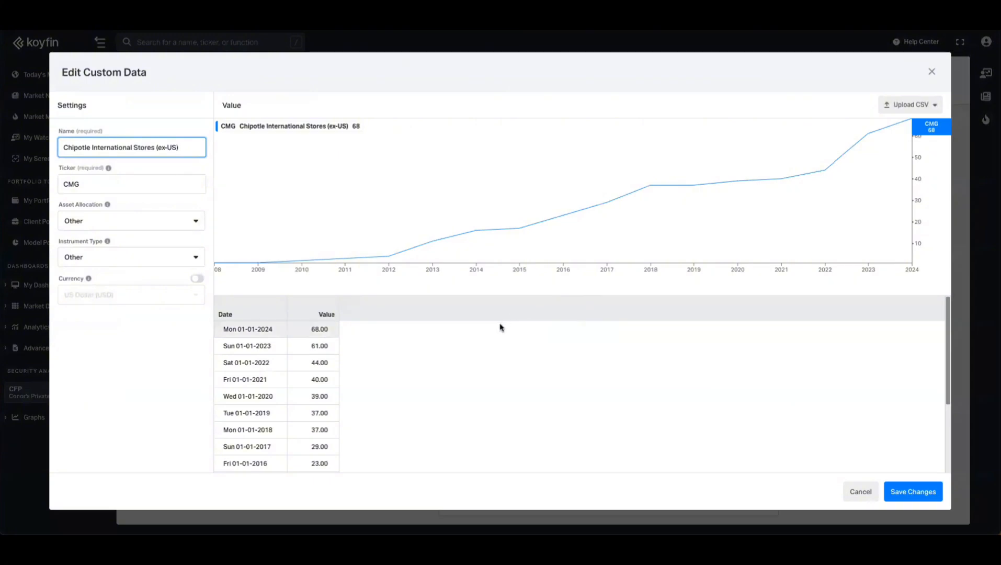
left_click(891, 111)
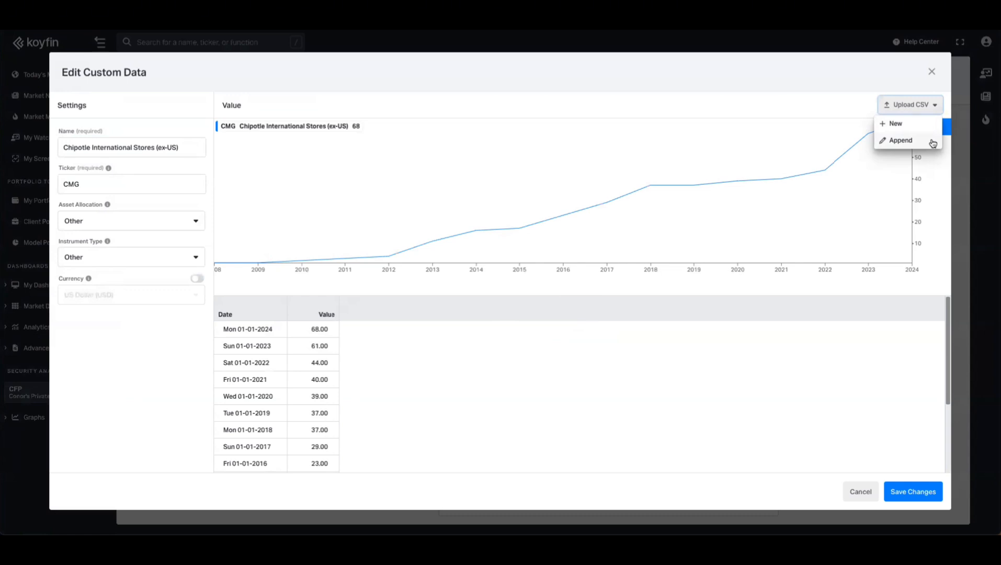
left_click(931, 72)
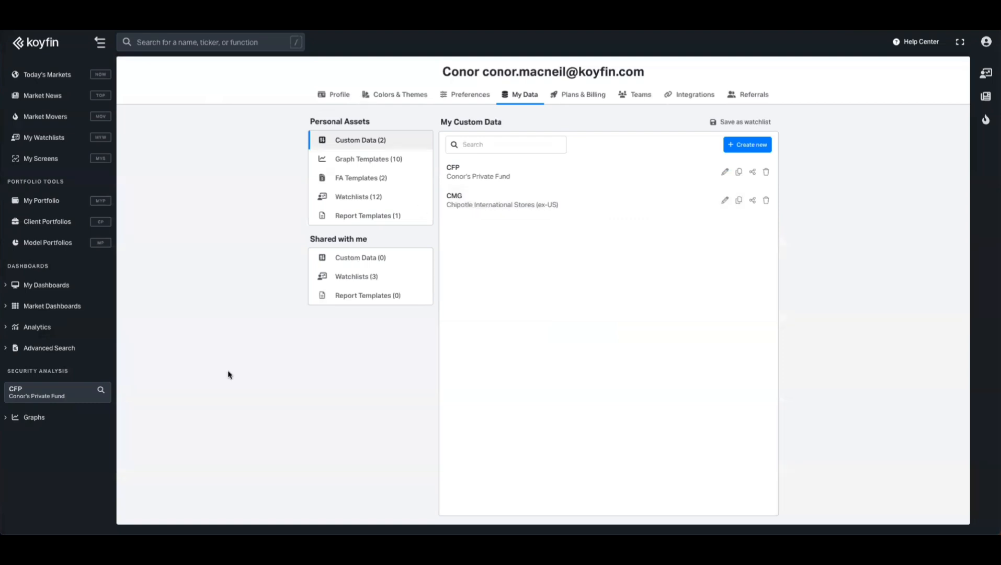
Replace CFP with the custom series Chipotle International Stores (ex-US) on the historical graph and show its entire date range.
left_click(34, 417)
left_click(27, 439)
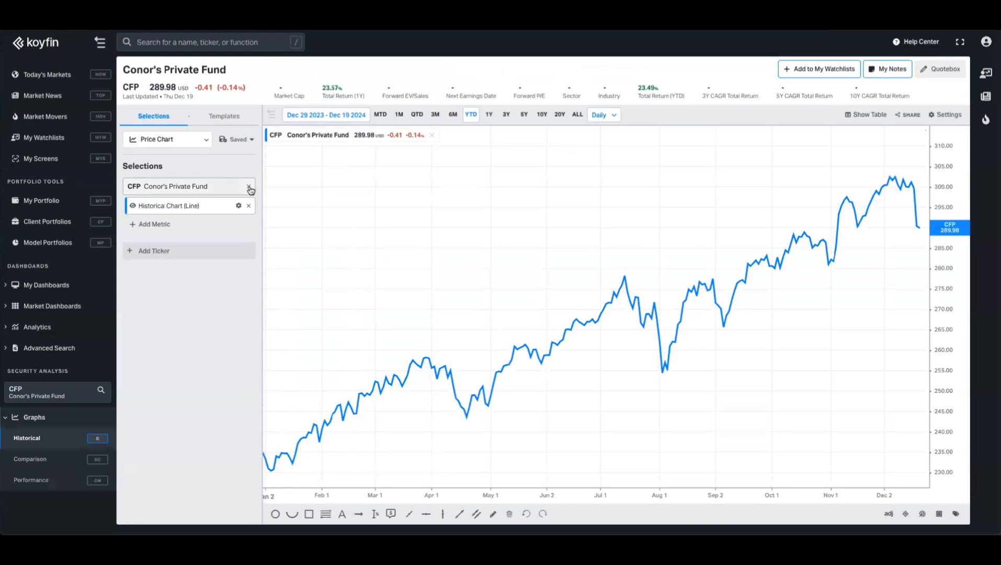
left_click(249, 186)
type("chipot")
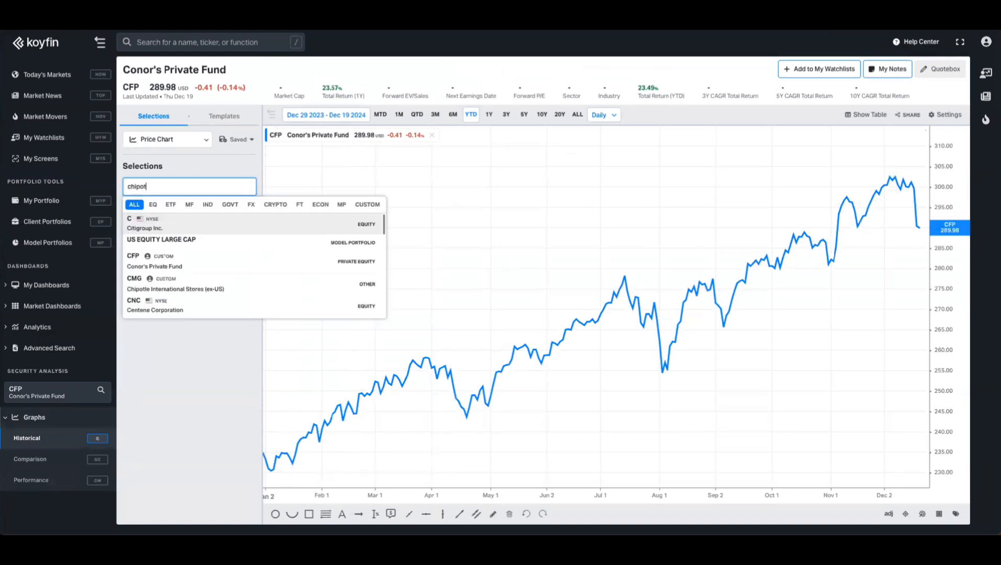
type("le int")
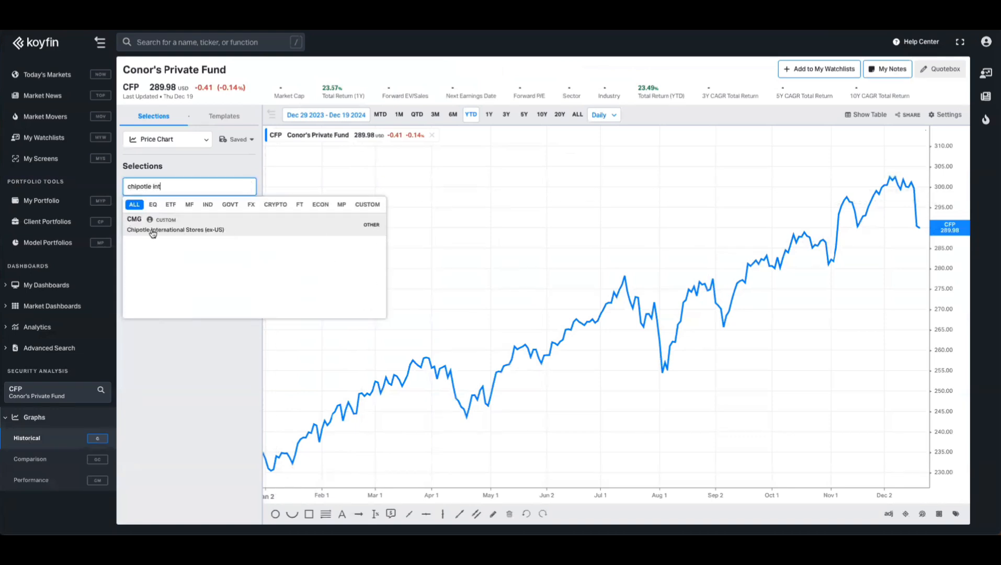
left_click(173, 235)
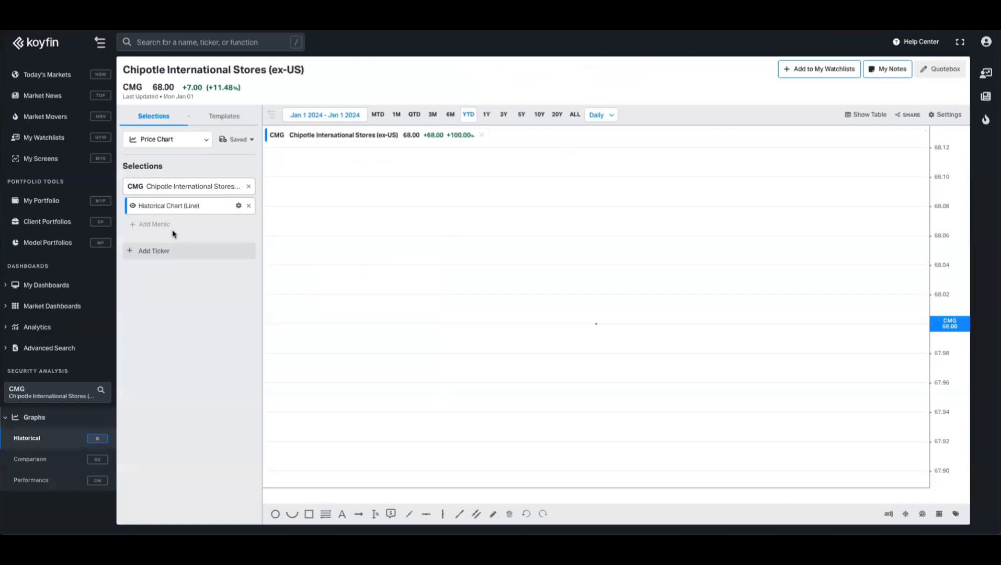
left_click(574, 115)
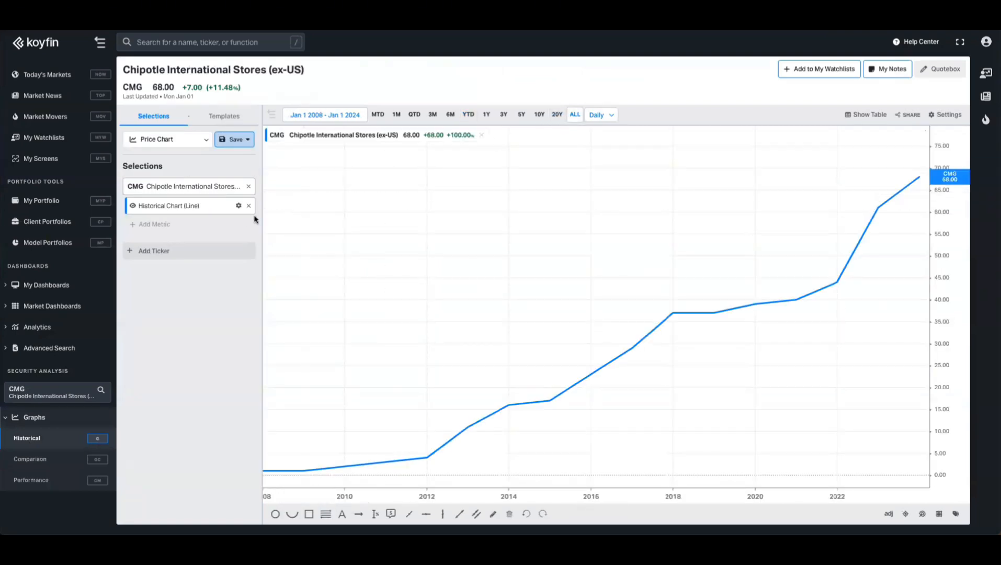
Change the CMG historical chart to bars and colour both the rising bars and the series label red.
left_click(238, 205)
left_click(296, 246)
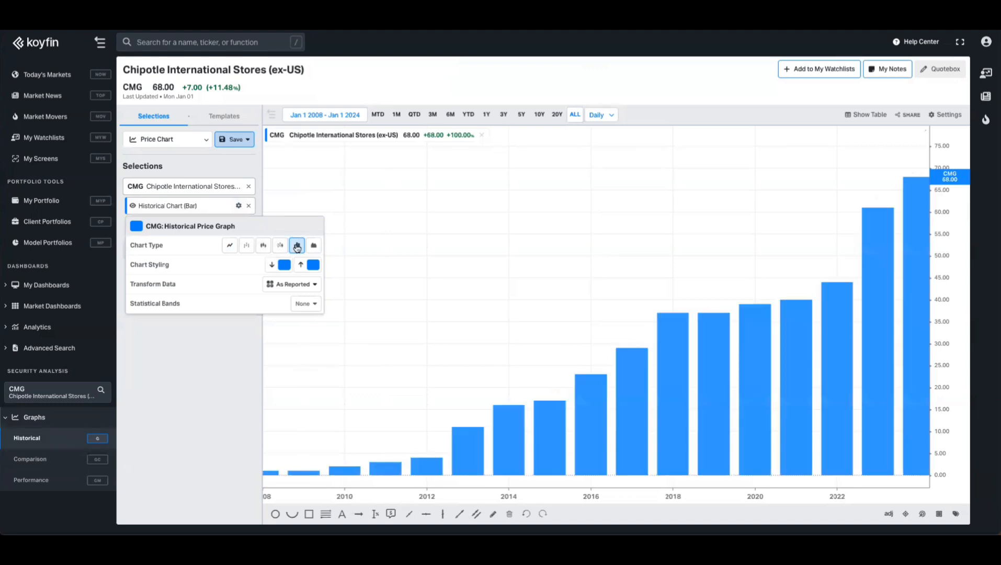
left_click(303, 265)
left_click(206, 337)
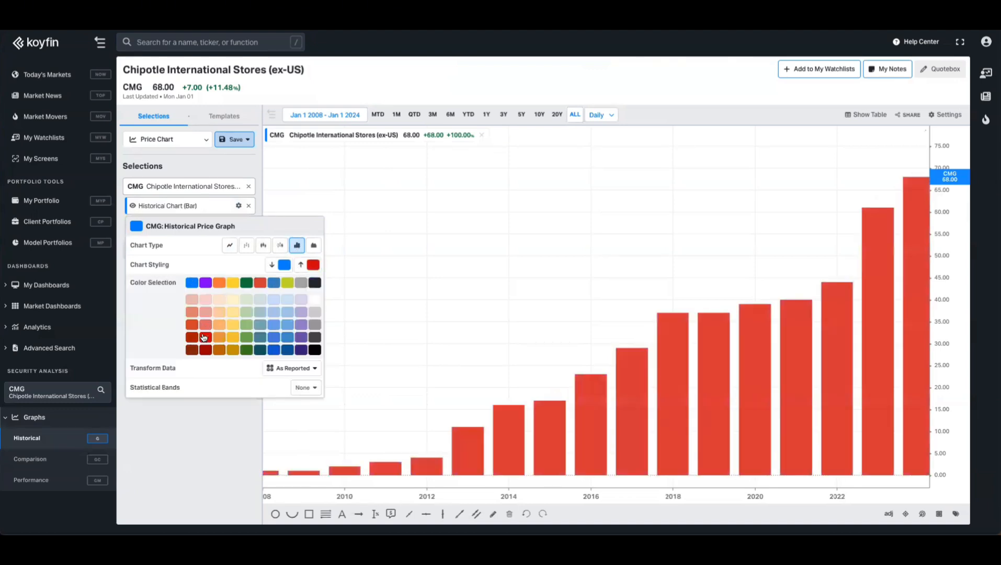
left_click(136, 227)
left_click(150, 298)
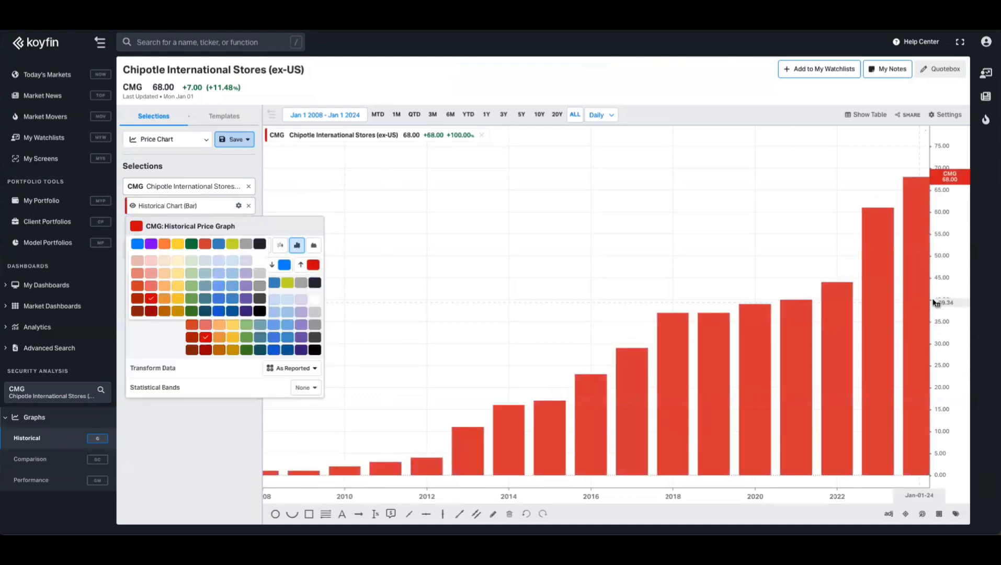
Set the minimum of the CMG value axis to 0.1 and shift the graph slightly to fit the 2024 bar fully.
left_click(950, 277)
left_click(884, 177)
type("0.1")
key("Return")
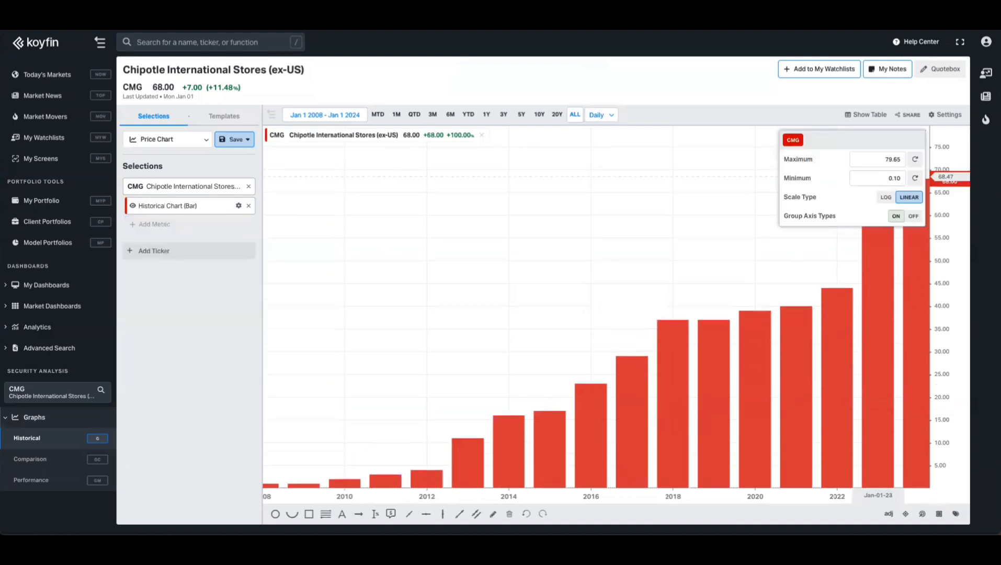
left_click(345, 388)
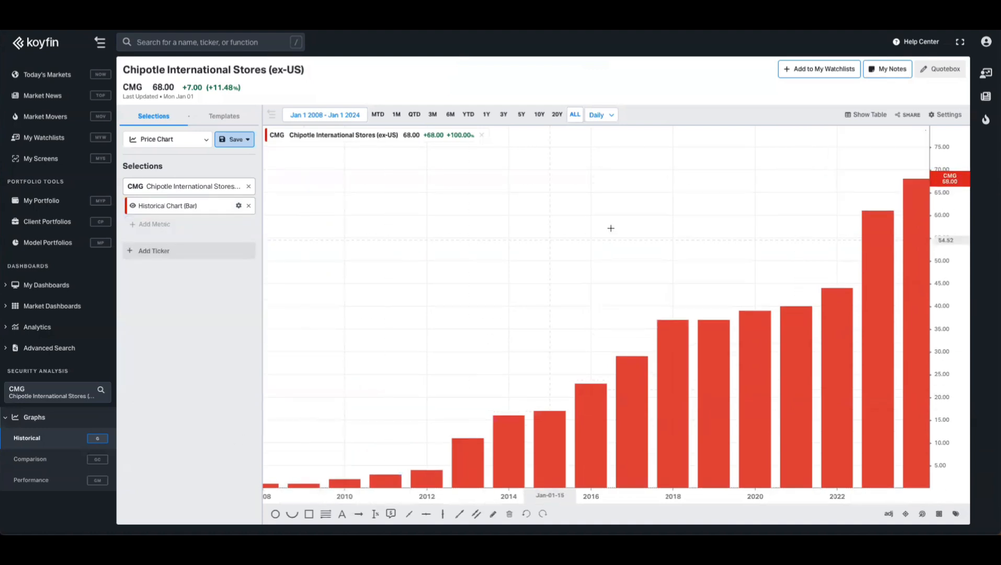
left_click_drag(621, 225, 604, 226)
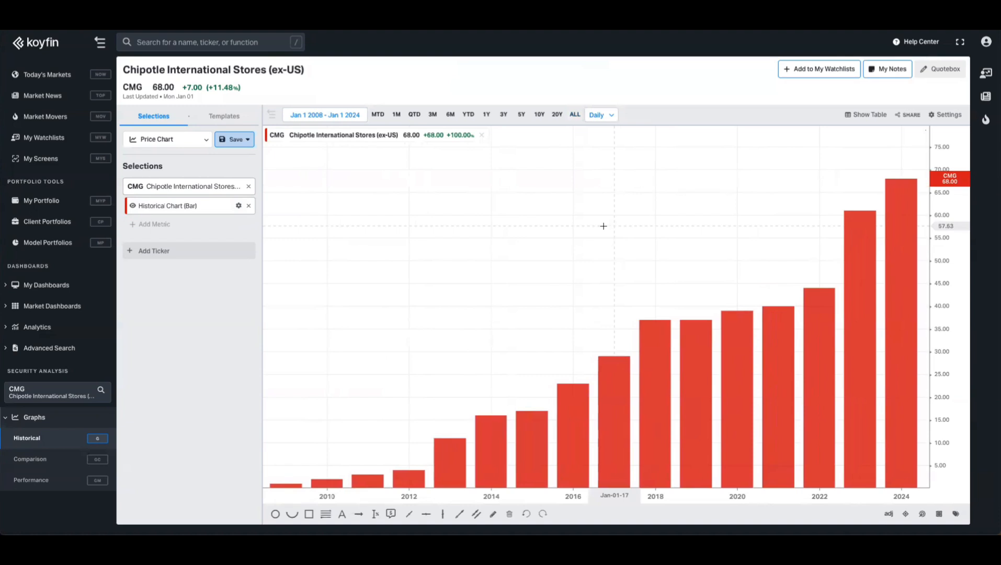